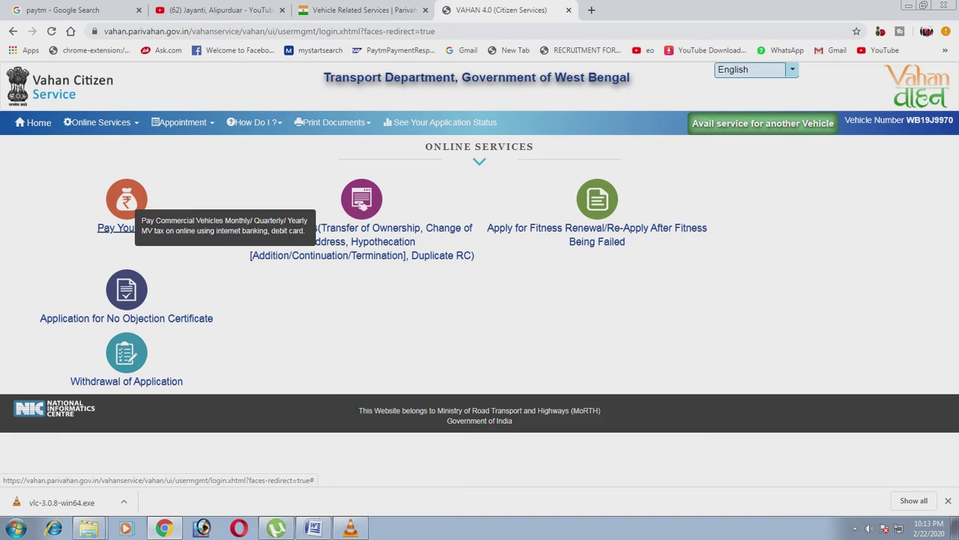
- Start the online road tax payment for the logged-in vehicle via Pay Your Tax
{"action": "left_click", "coordinate": [120, 228]}
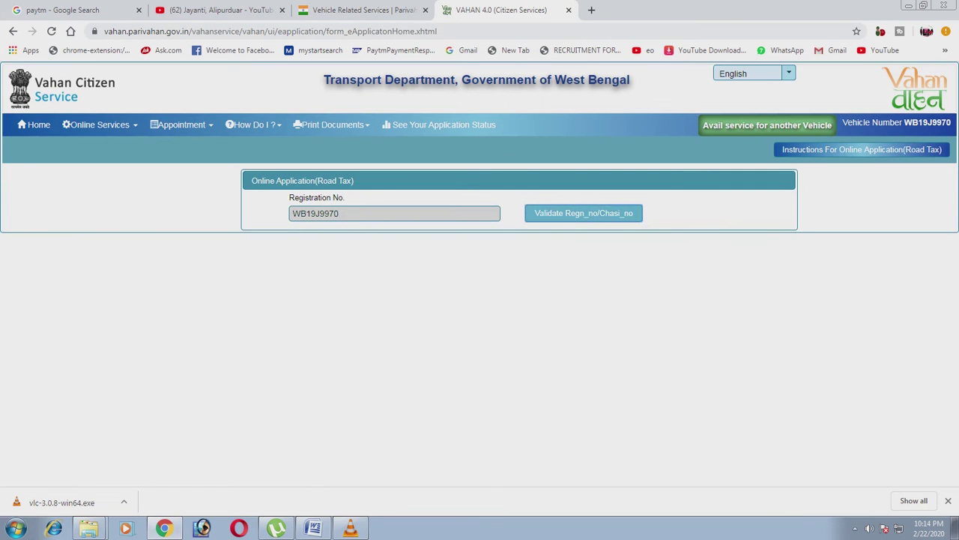
- Validate the registration number and request an OTP for the owner's registered mobile number
{"action": "left_click", "coordinate": [365, 244]}
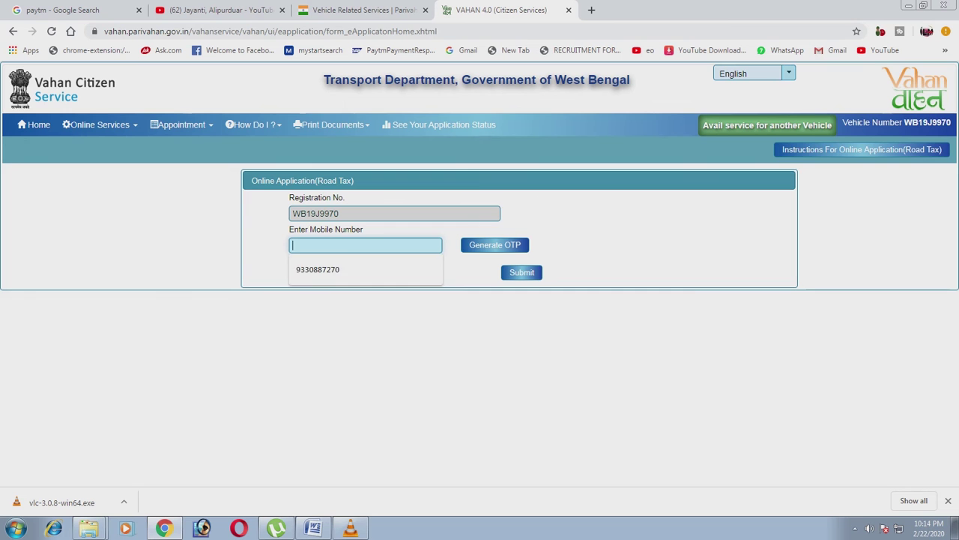
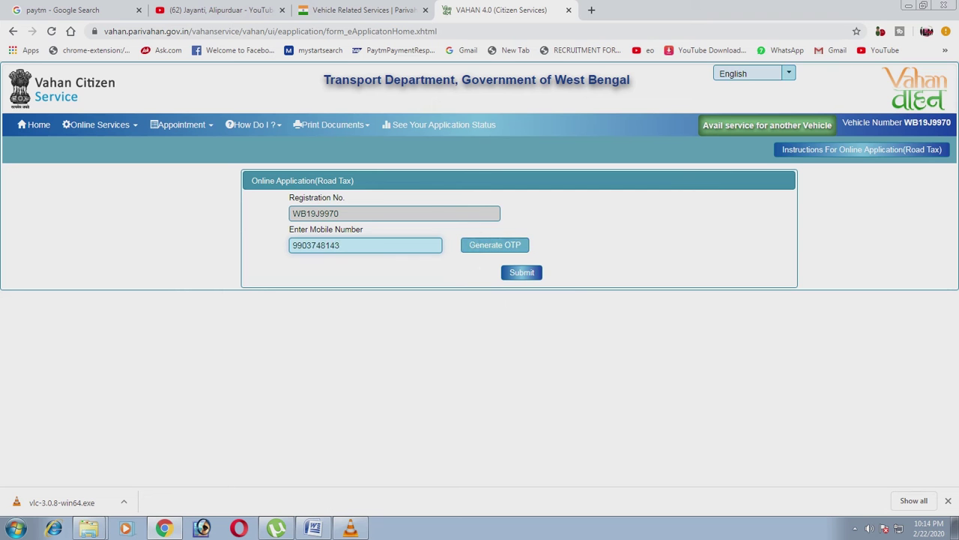
{"action": "key", "text": "Tab"}
{"action": "key", "text": "Return"}
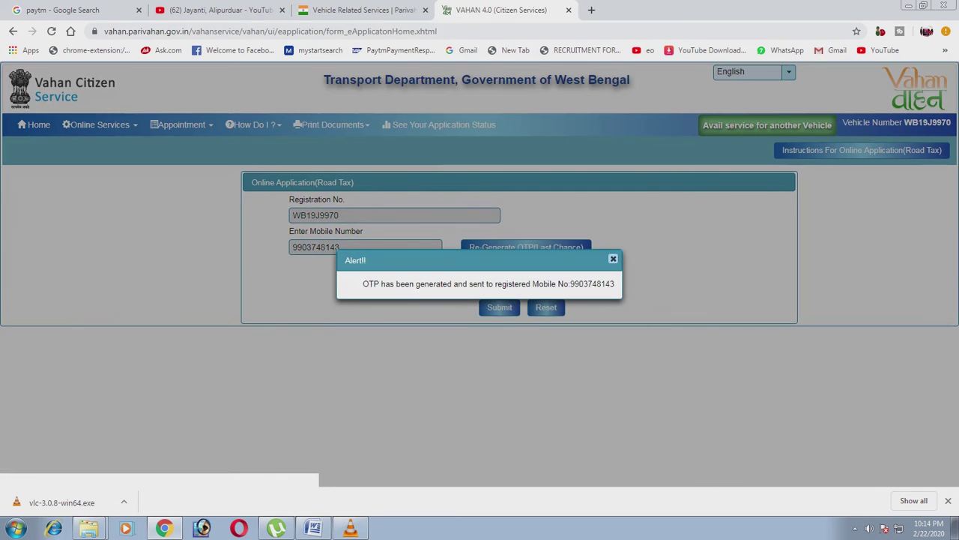
- Dismiss the OTP alert, then enter and submit the received OTP for verification
{"action": "key", "text": "Escape"}
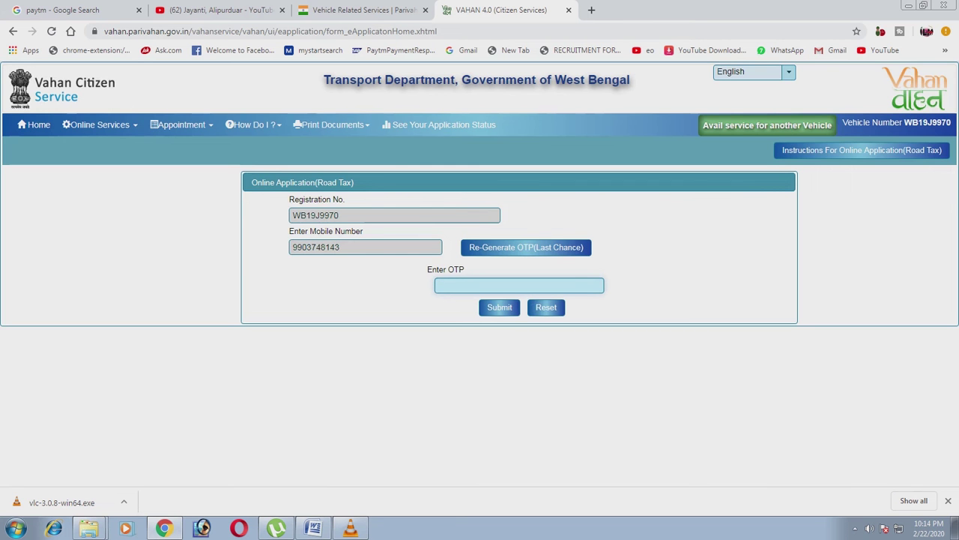
{"action": "key", "text": "Return"}
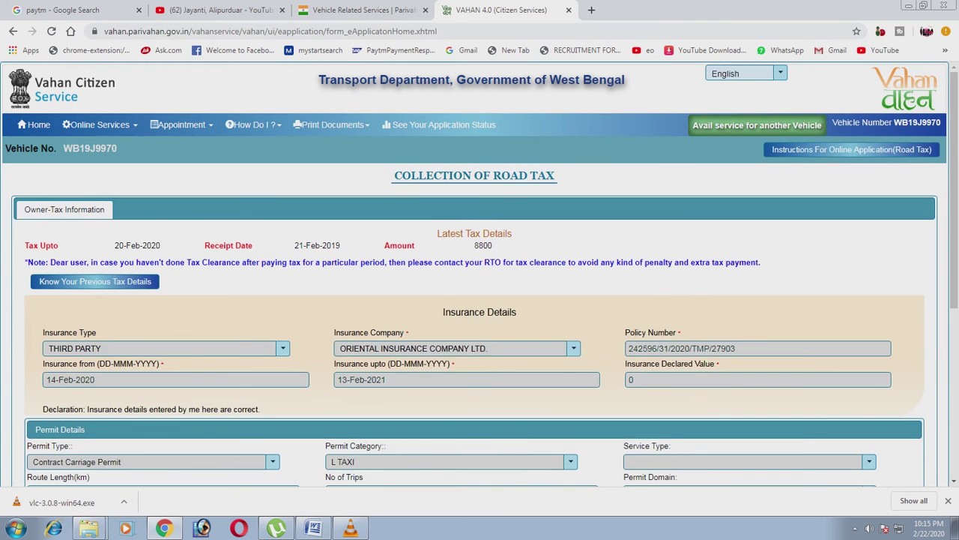
- Set MV Tax mode to QUARTERLY, giving a Rs 2740.0 total for 21-02-2020 to 20-05-2020
{"action": "scroll", "coordinate": [480, 269], "scroll_direction": "down", "scroll_amount": 3}
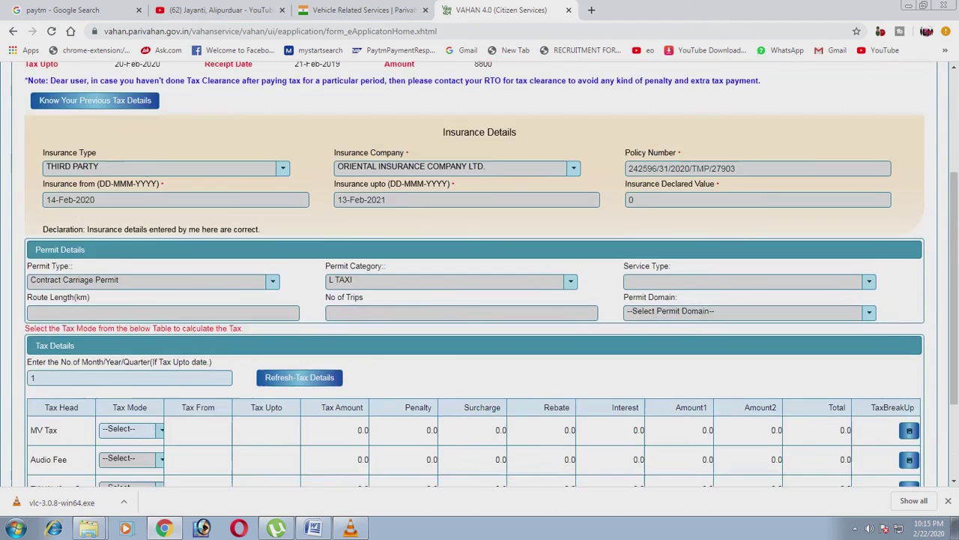
{"action": "left_click", "coordinate": [131, 372]}
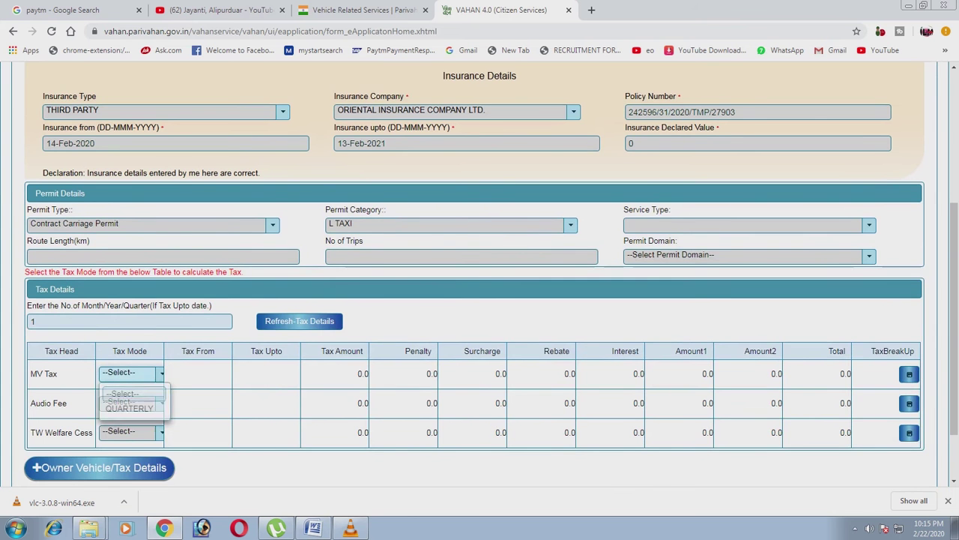
{"action": "left_click", "coordinate": [128, 408]}
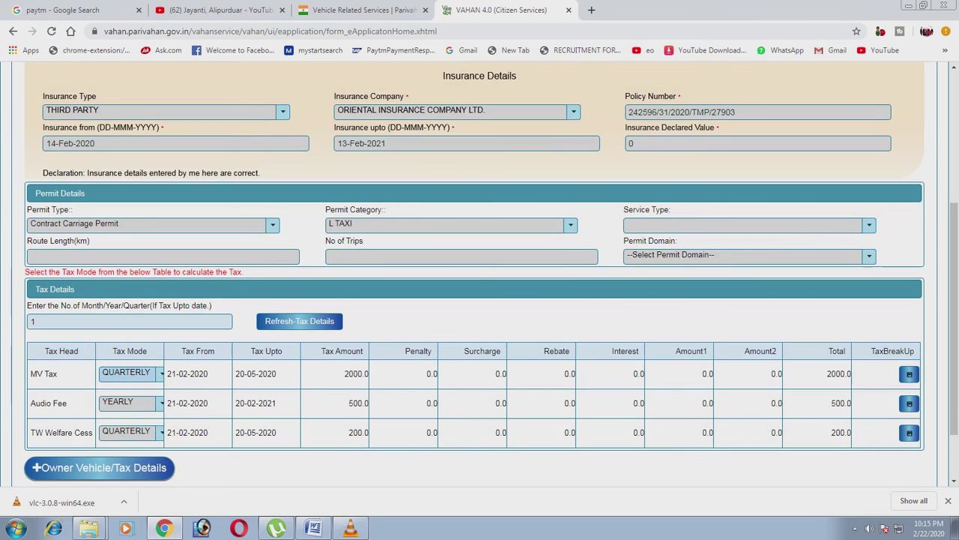
{"action": "left_click", "coordinate": [129, 373]}
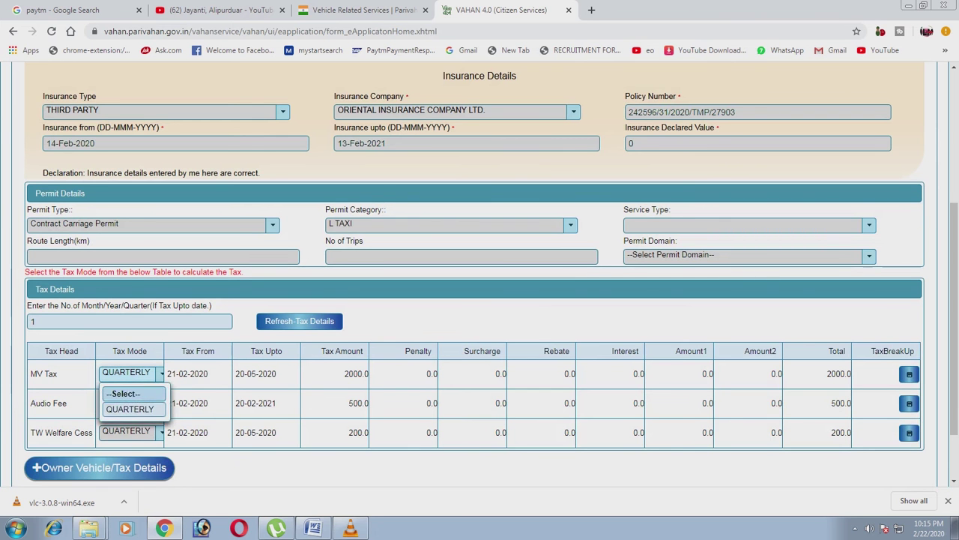
{"action": "left_click", "coordinate": [124, 405]}
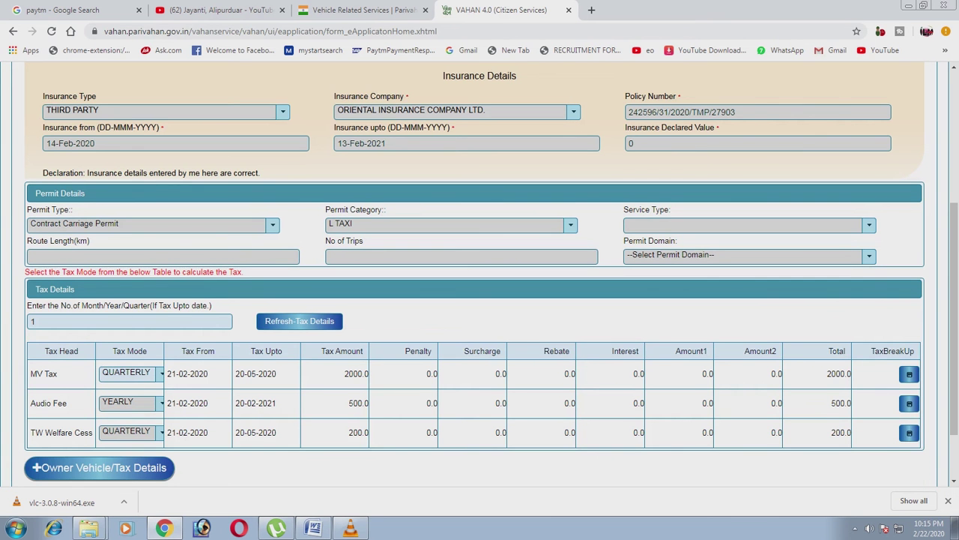
{"action": "scroll", "coordinate": [480, 263], "scroll_direction": "down", "scroll_amount": 1}
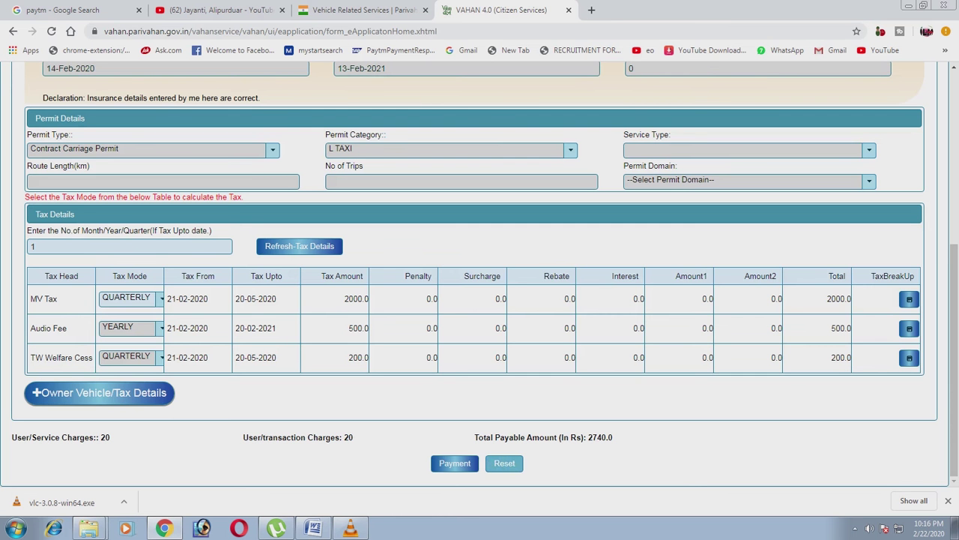
- Review the whole road tax form, then proceed to pay the Rs 2740.0 total
{"action": "scroll", "coordinate": [480, 274], "scroll_direction": "up", "scroll_amount": 4}
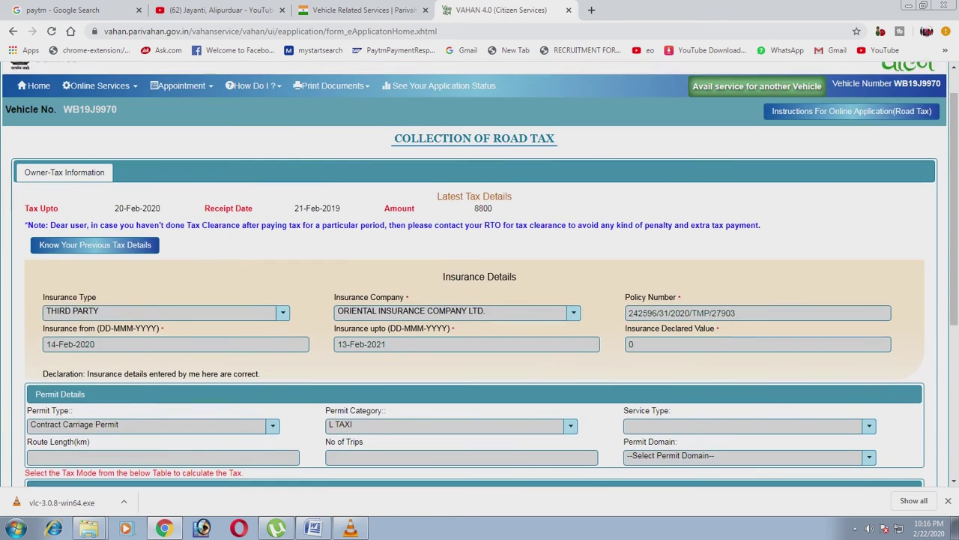
{"action": "scroll", "coordinate": [479, 274], "scroll_direction": "down", "scroll_amount": 1}
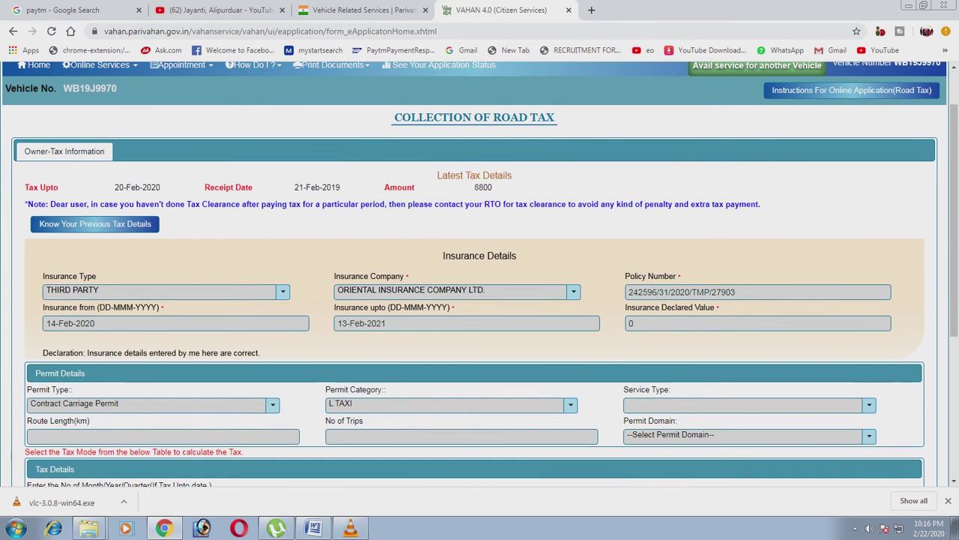
{"action": "scroll", "coordinate": [480, 274], "scroll_direction": "up", "scroll_amount": 1}
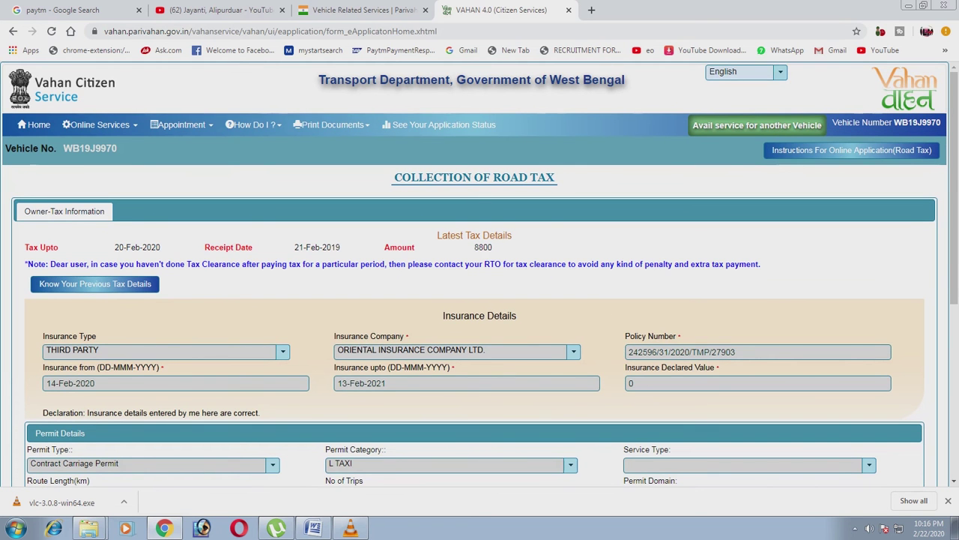
{"action": "scroll", "coordinate": [480, 300], "scroll_direction": "down", "scroll_amount": 2}
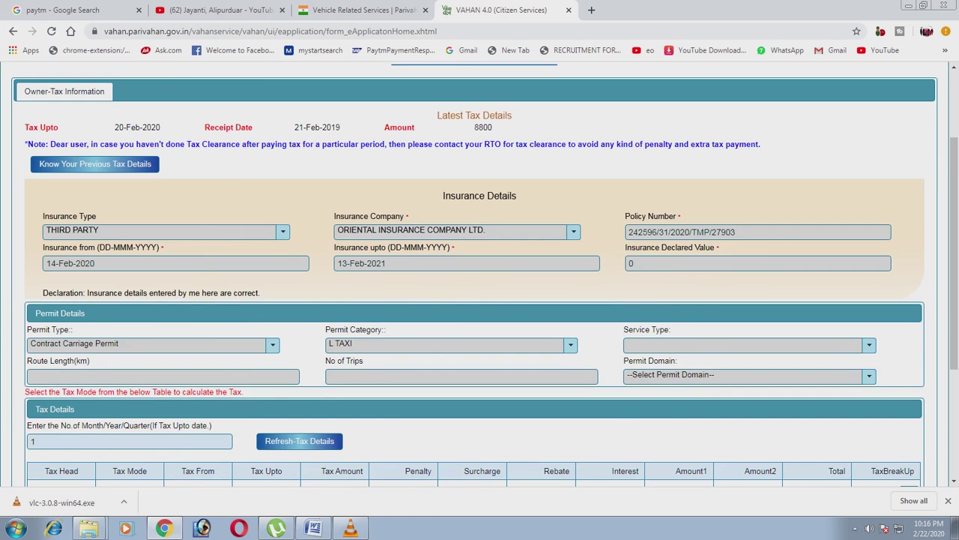
{"action": "scroll", "coordinate": [479, 300], "scroll_direction": "down", "scroll_amount": 3}
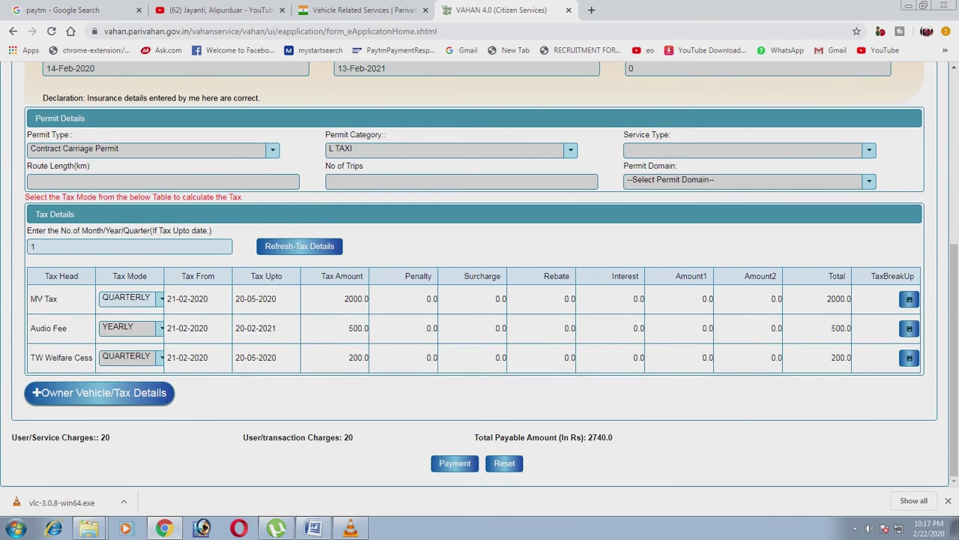
{"action": "scroll", "coordinate": [480, 300], "scroll_direction": "up", "scroll_amount": 4}
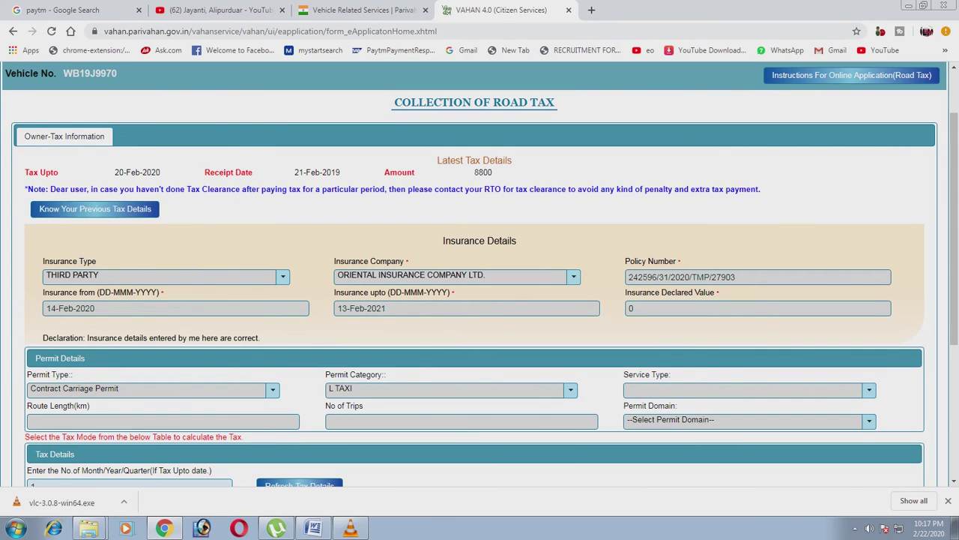
{"action": "scroll", "coordinate": [480, 300], "scroll_direction": "down", "scroll_amount": 1}
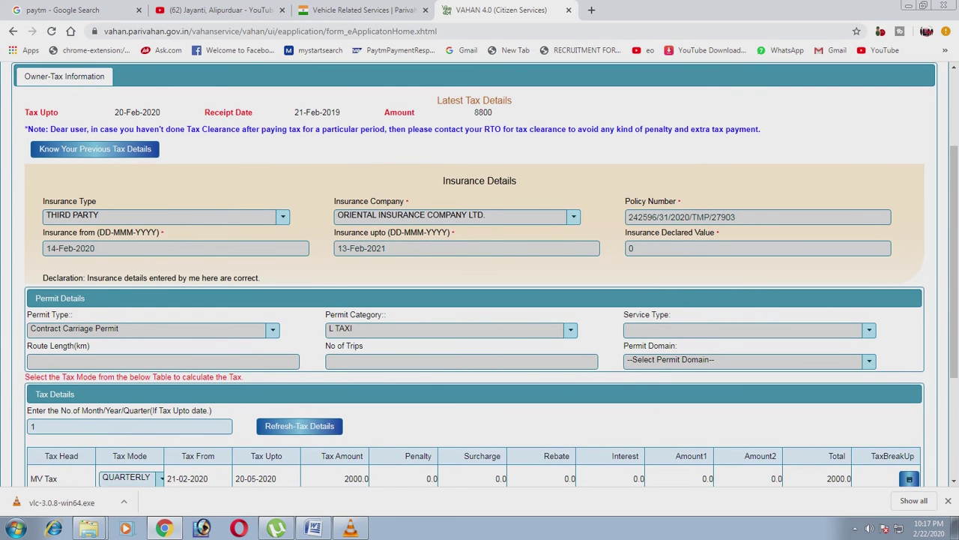
{"action": "scroll", "coordinate": [480, 300], "scroll_direction": "down", "scroll_amount": 1}
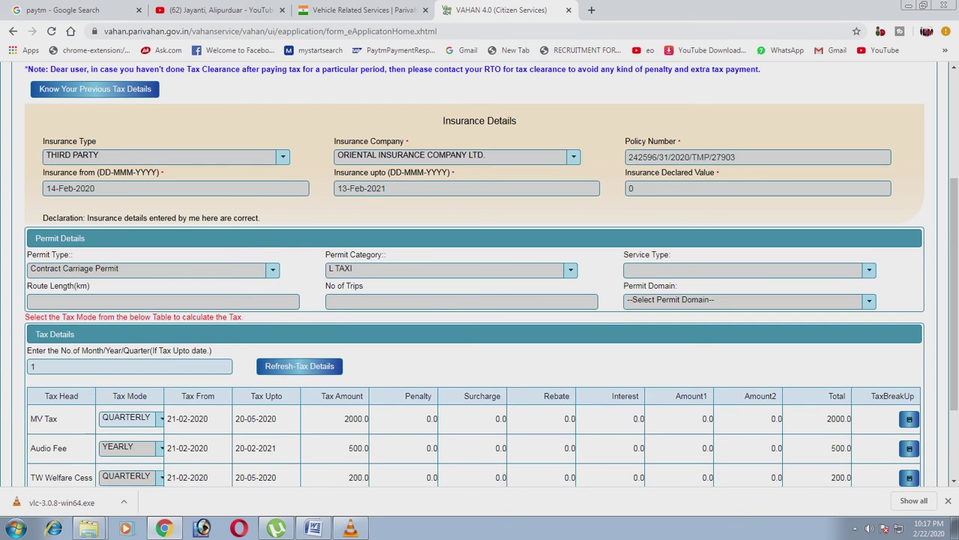
{"action": "scroll", "coordinate": [479, 299], "scroll_direction": "down", "scroll_amount": 2}
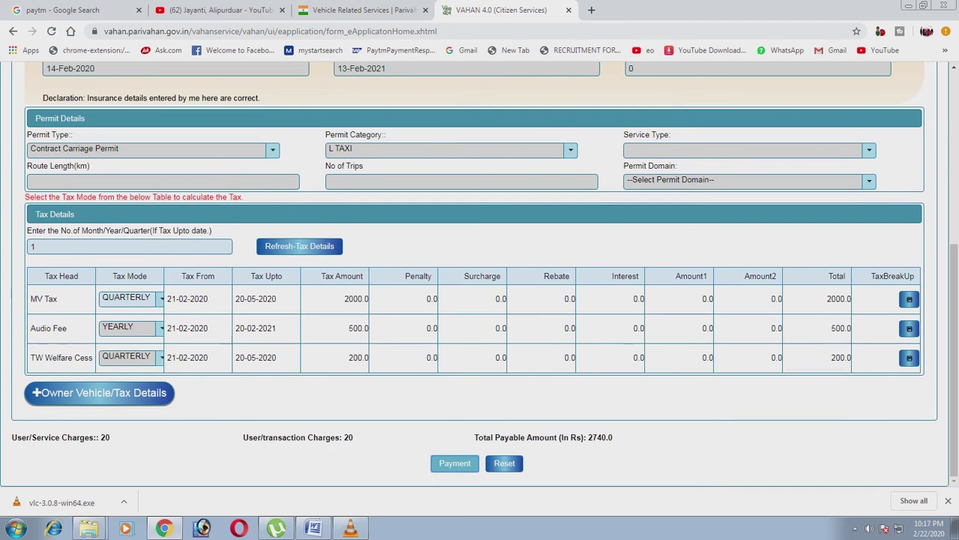
{"action": "left_click", "coordinate": [455, 462]}
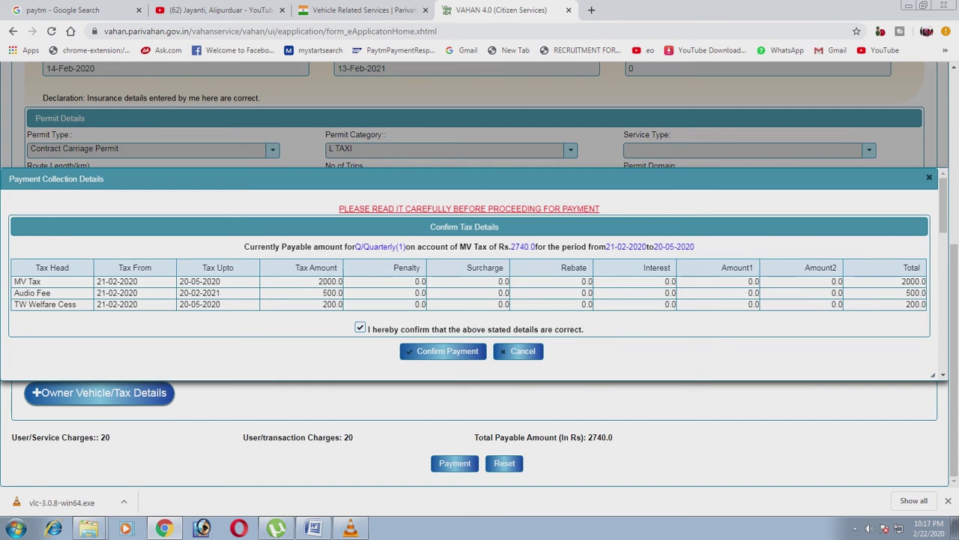
- Confirm the tax details, accept the terms and continue with GRIPS as the payment gateway
{"action": "left_click", "coordinate": [444, 351]}
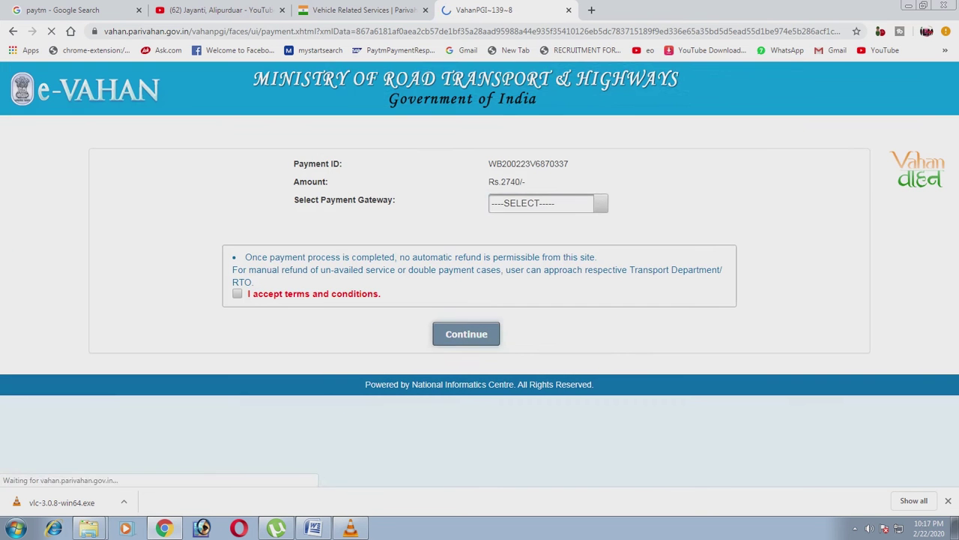
{"action": "left_click", "coordinate": [237, 293]}
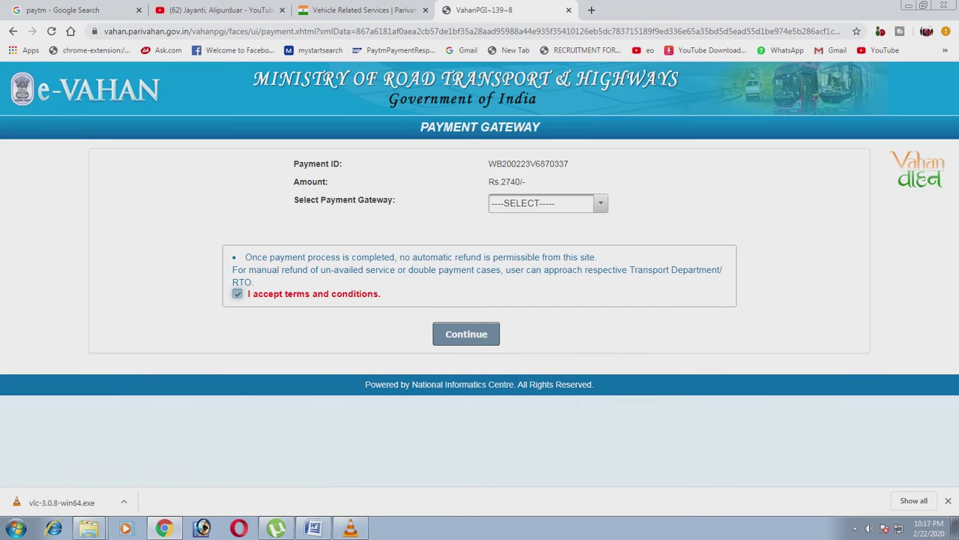
{"action": "left_click", "coordinate": [548, 203]}
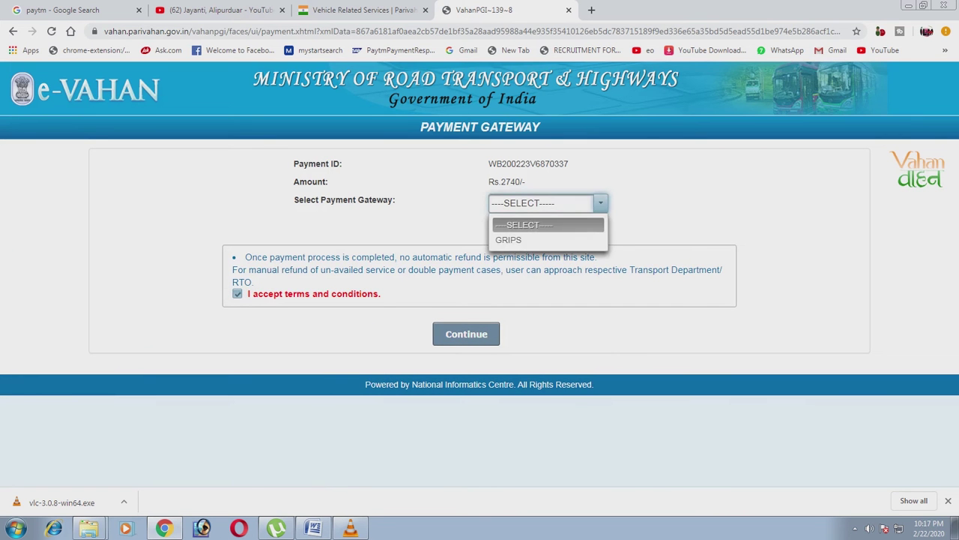
{"action": "left_click", "coordinate": [517, 240]}
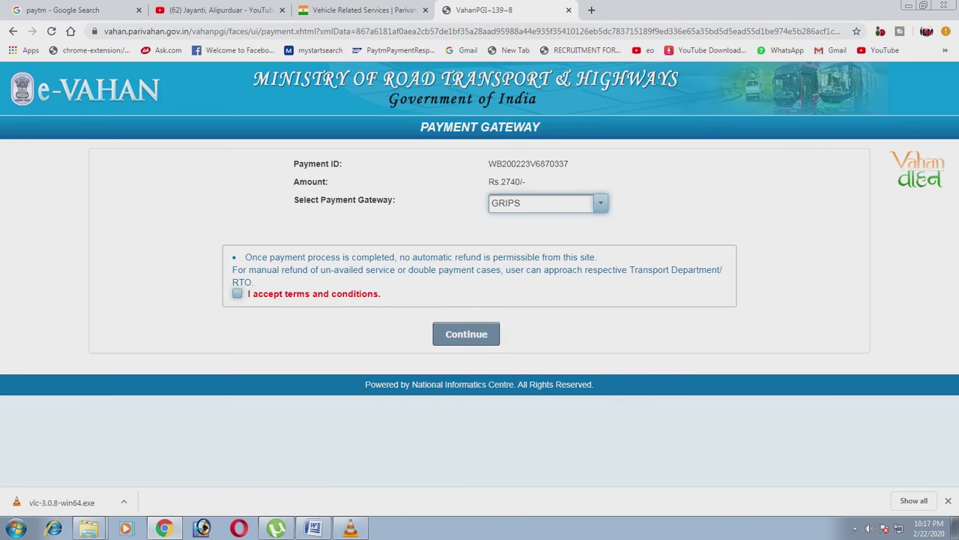
{"action": "left_click", "coordinate": [237, 293]}
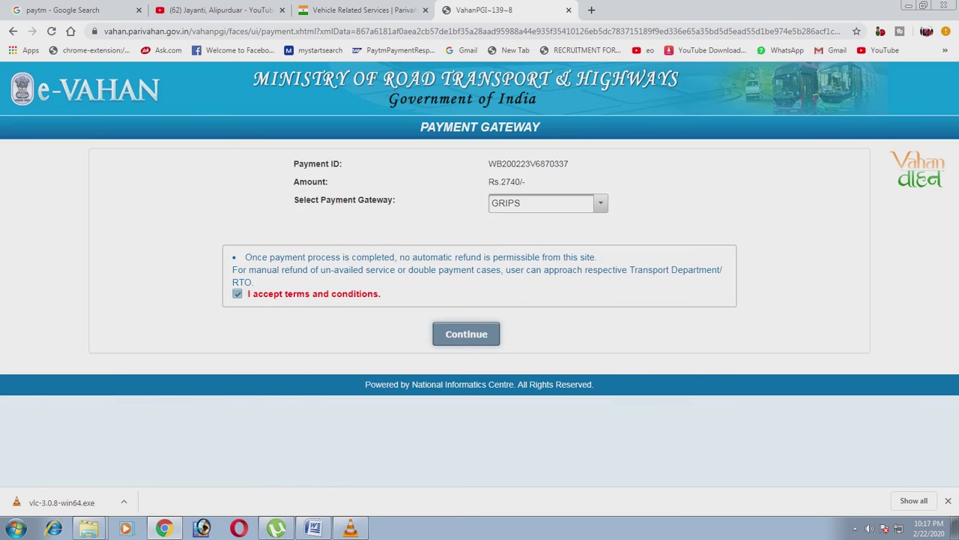
{"action": "left_click", "coordinate": [466, 333]}
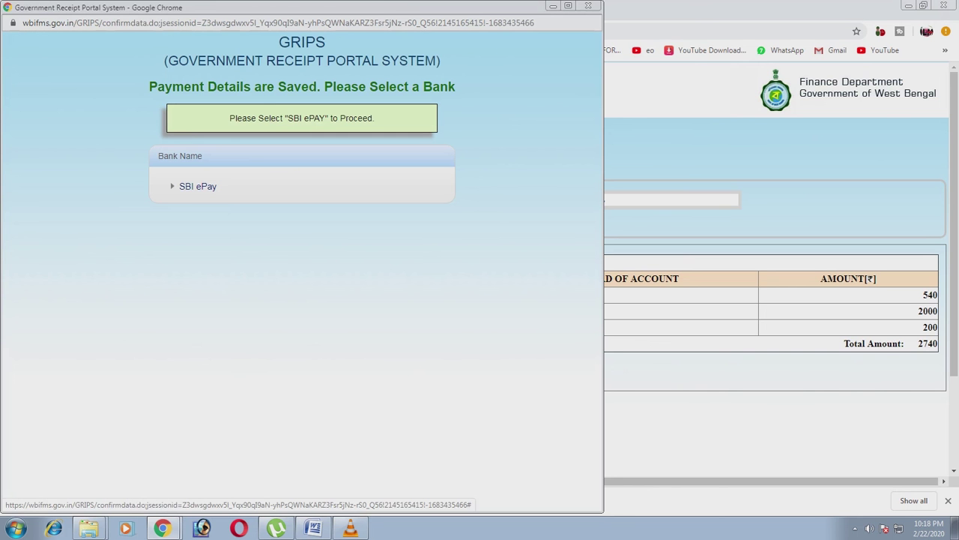
- Choose SBI ePay as the bank, acknowledge the new GRN and submit the payment details
{"action": "left_click", "coordinate": [198, 186]}
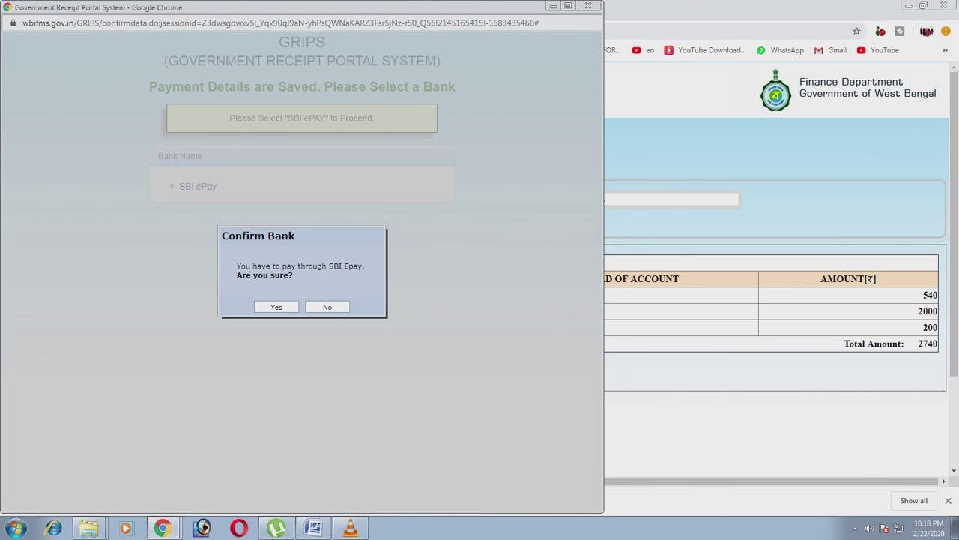
{"action": "left_click", "coordinate": [276, 307]}
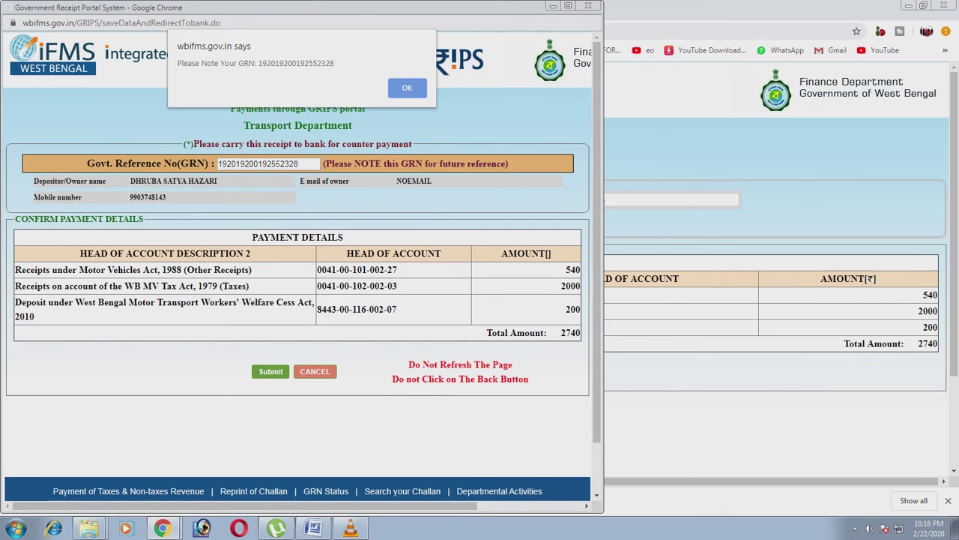
{"action": "key", "text": "Return"}
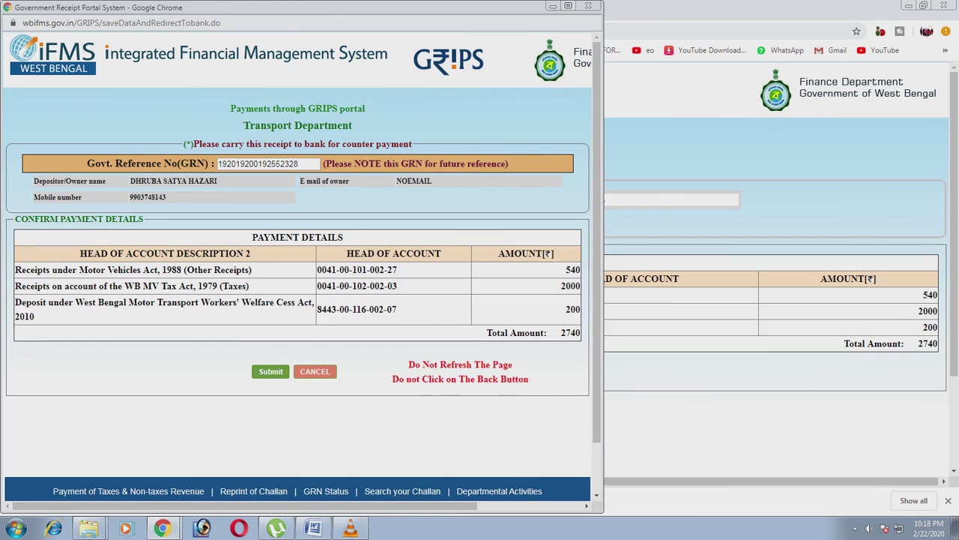
{"action": "key", "text": "super+Up"}
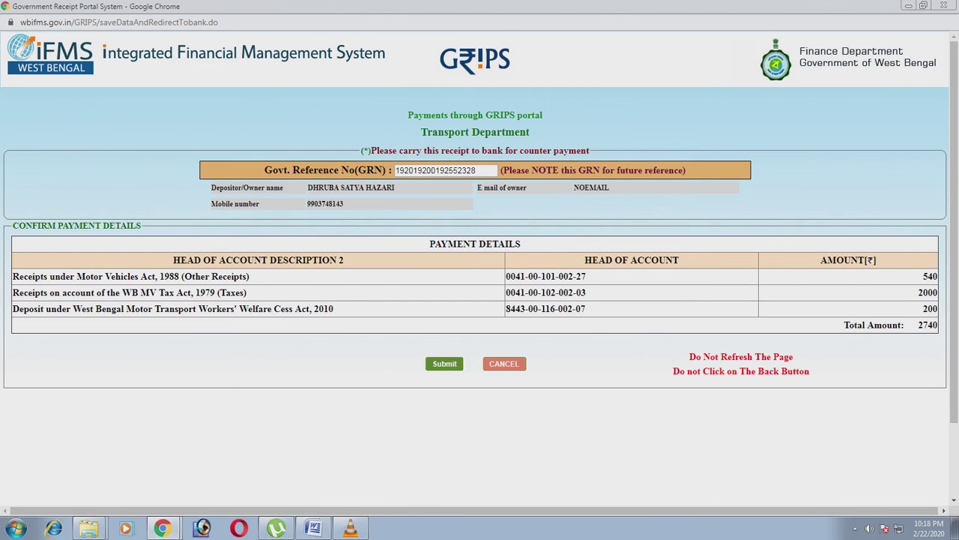
{"action": "key", "text": "Return"}
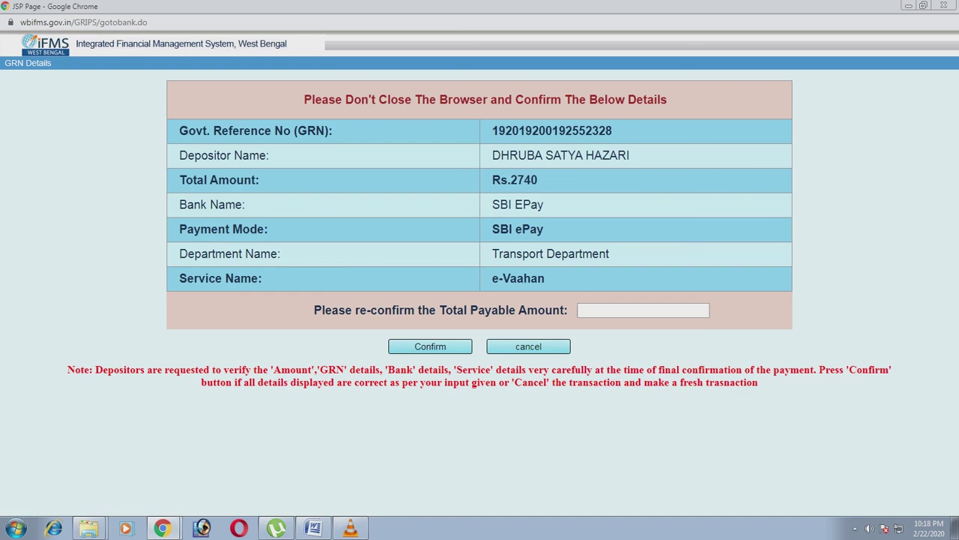
- Re-enter the total payable amount as 2740 and confirm it
{"action": "left_click", "coordinate": [644, 309]}
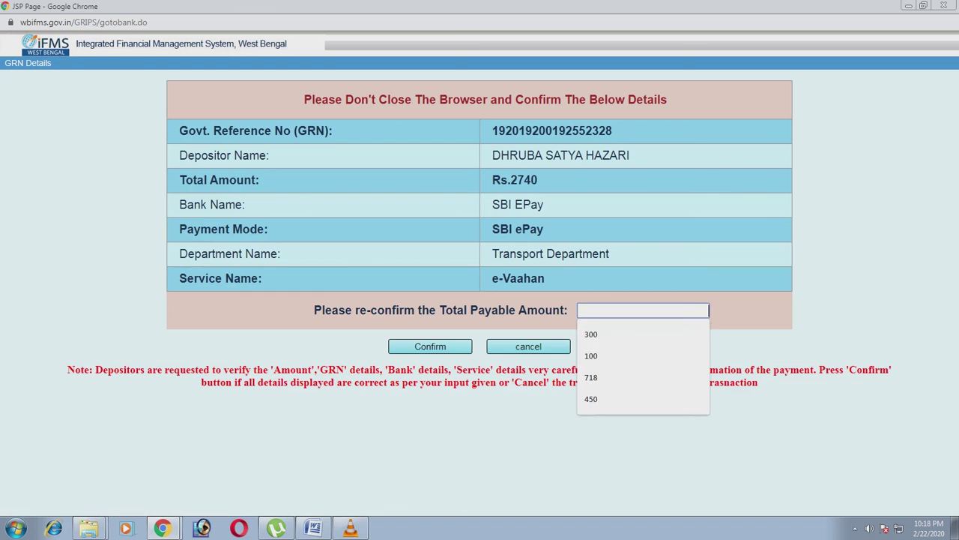
{"action": "type", "text": "24"}
{"action": "key", "text": "BackSpace"}
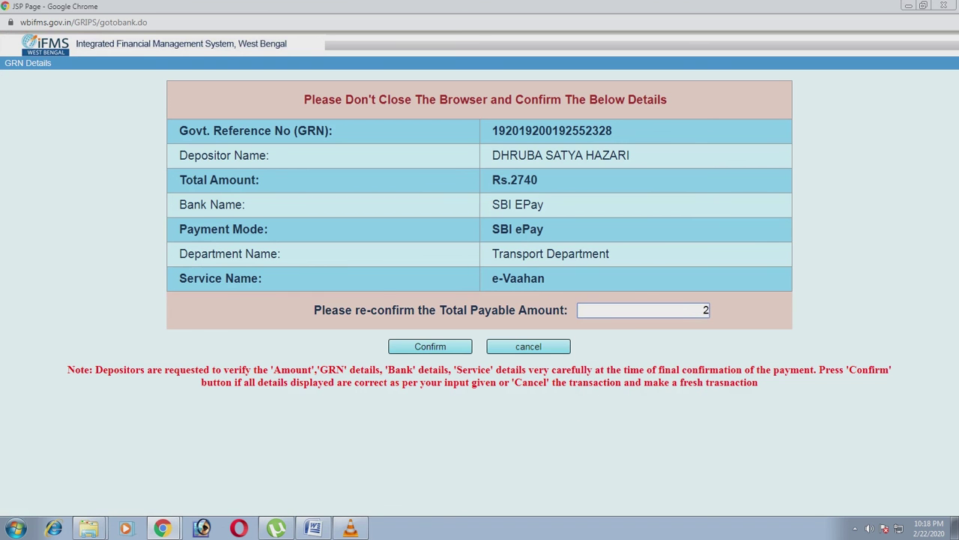
{"action": "type", "text": "740"}
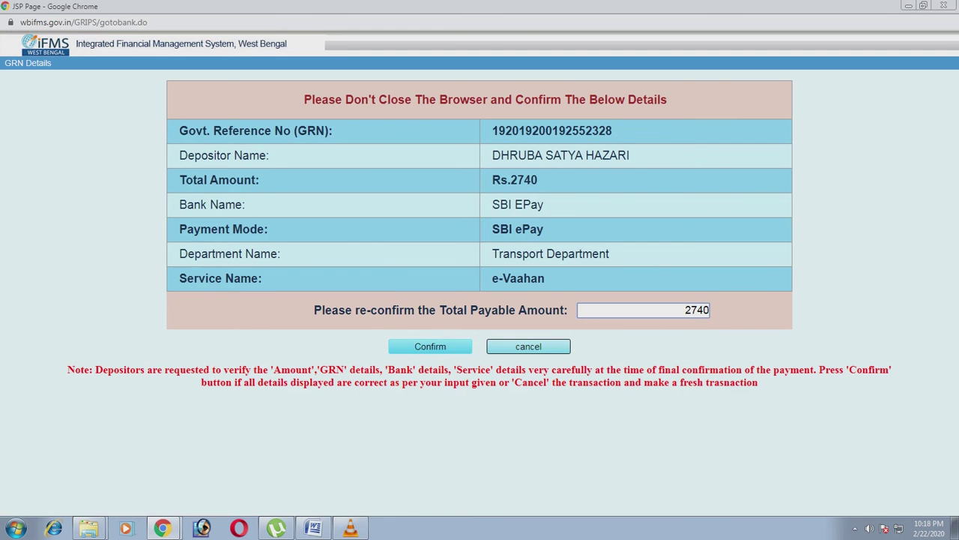
{"action": "left_click", "coordinate": [430, 346]}
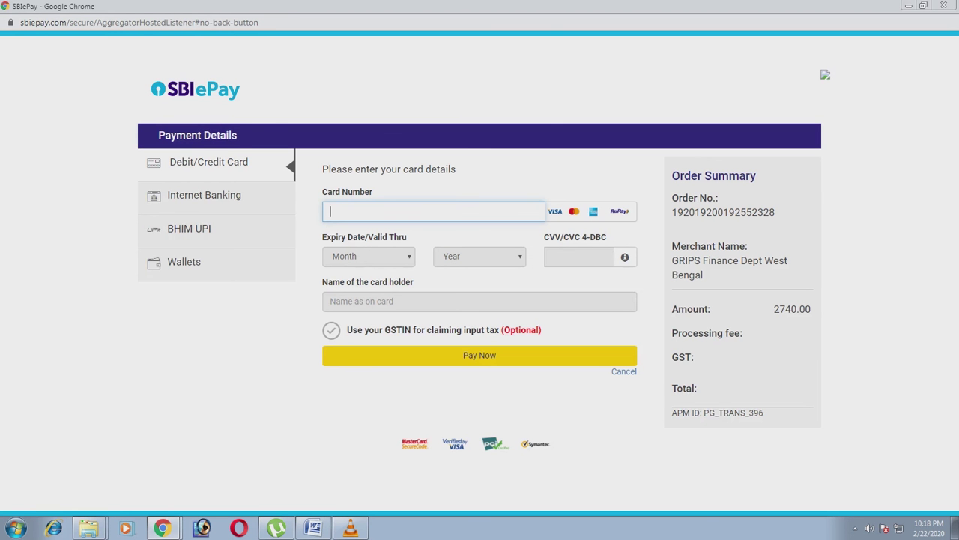
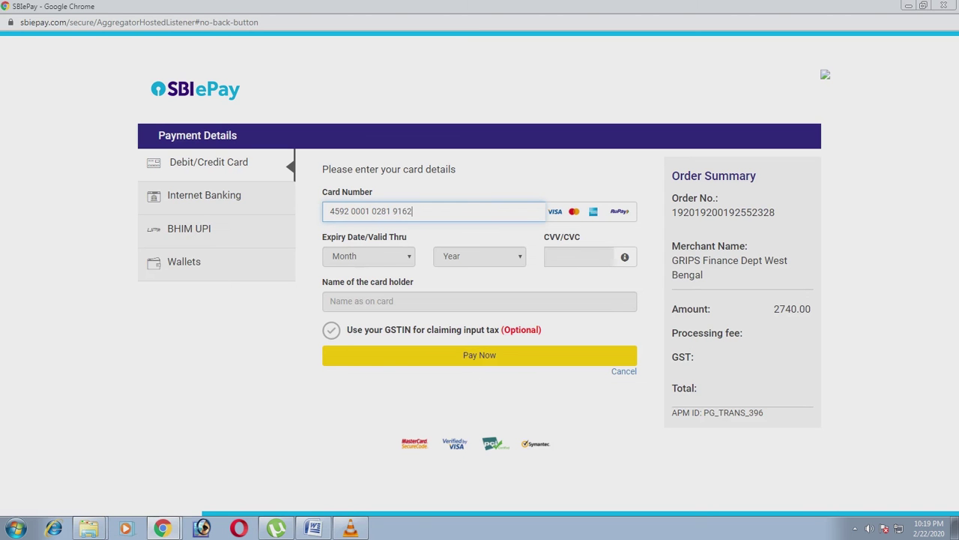
- Enter the card number, then switch to internet banking and pick State Bank of India
{"action": "left_click", "coordinate": [204, 195]}
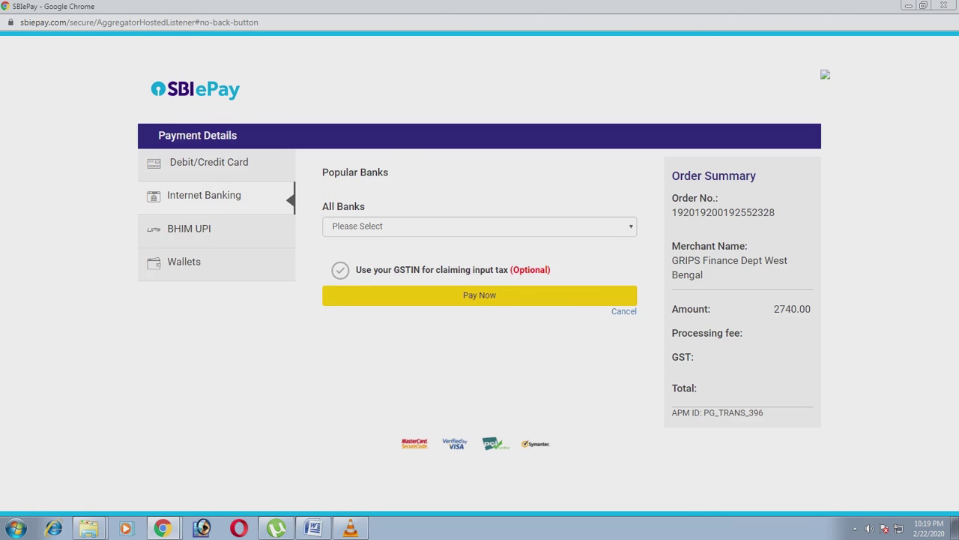
{"action": "key", "text": "alt+Down"}
{"action": "key", "text": "s"}
{"action": "key", "text": "s"}
{"action": "key", "text": "s"}
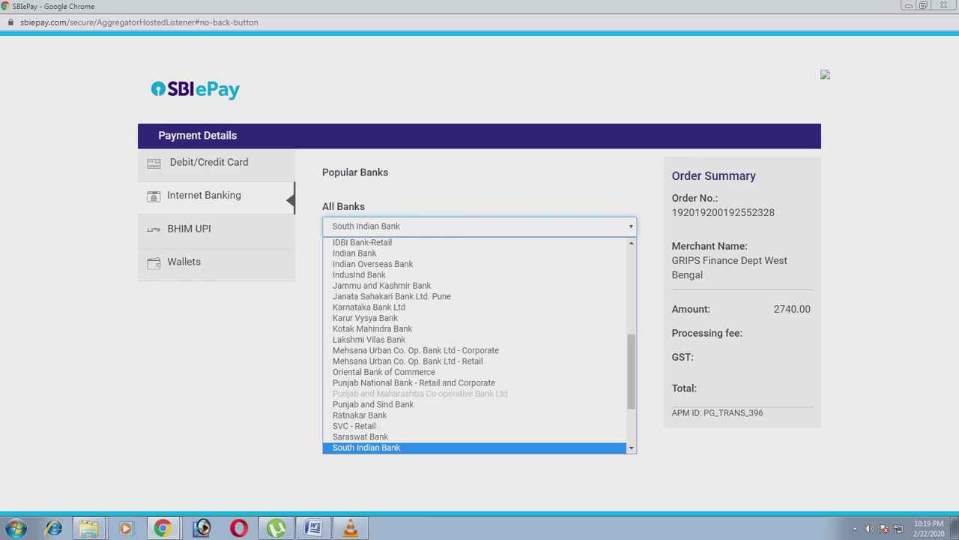
{"action": "key", "text": "s"}
{"action": "key", "text": "Return"}
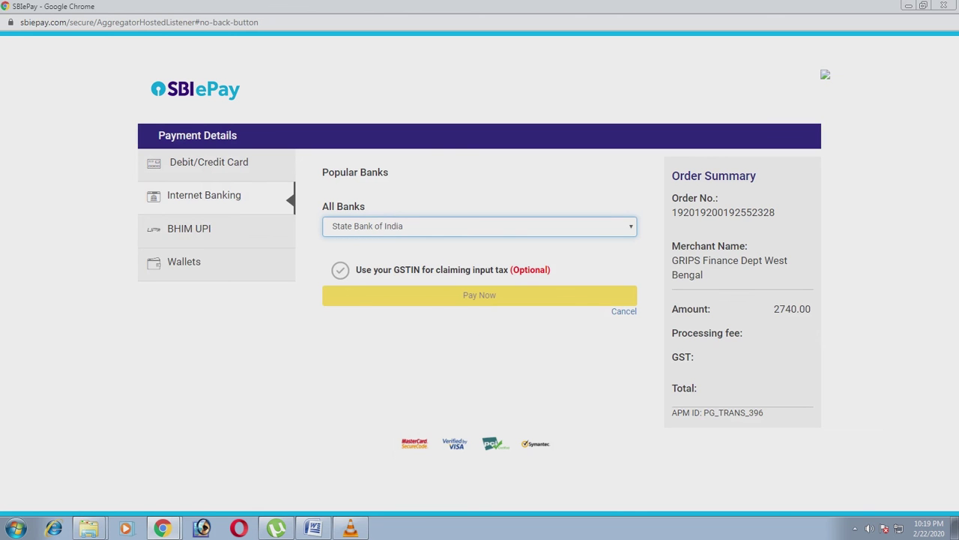
- Tick and untick the GSTIN input-tax option, then reopen the bank list
{"action": "key", "text": "Tab"}
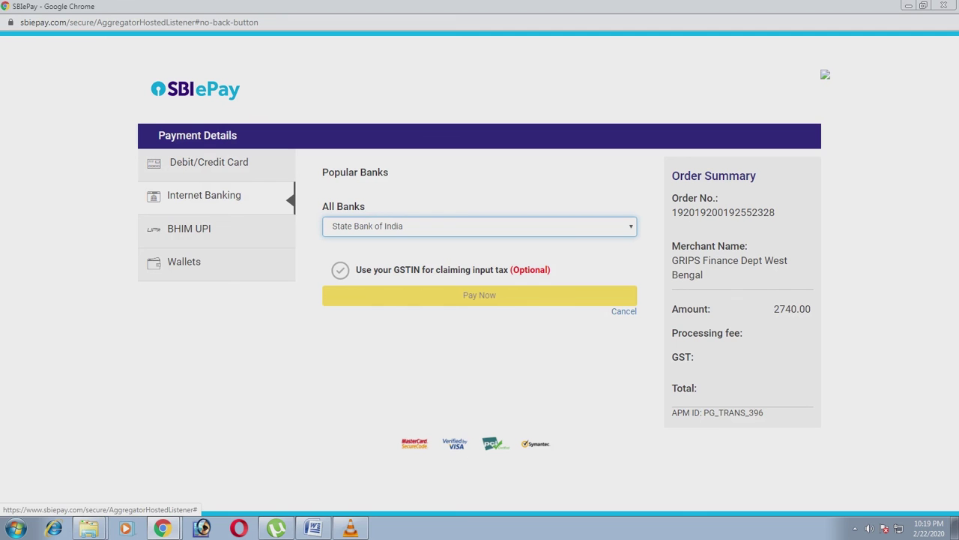
{"action": "key", "text": "Tab"}
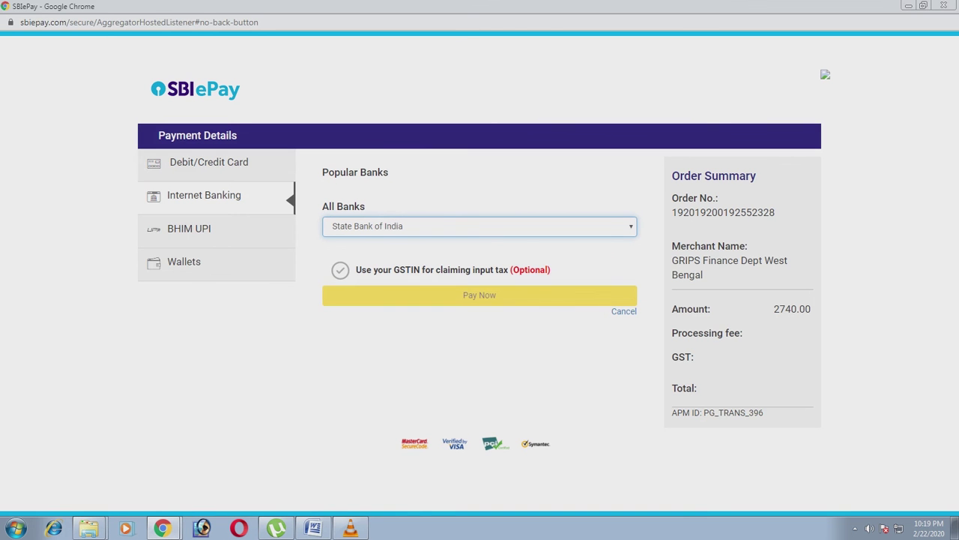
{"action": "key", "text": "Tab"}
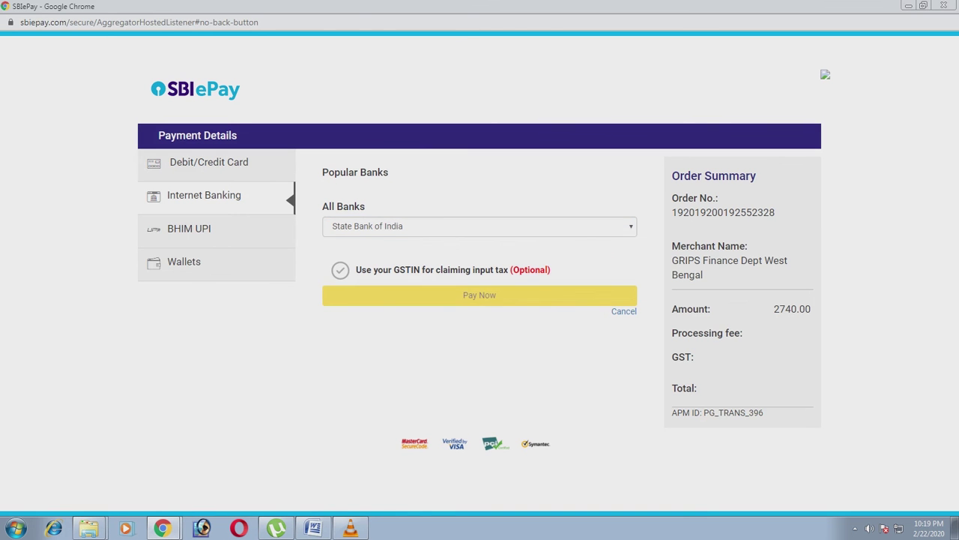
{"action": "key", "text": "space"}
{"action": "key", "text": "space"}
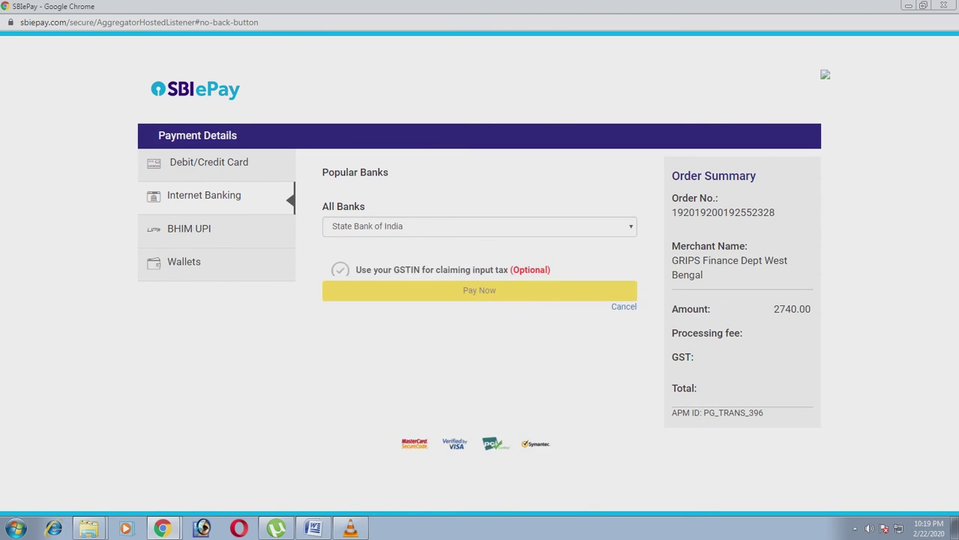
{"action": "key", "text": "shift+Tab"}
{"action": "key", "text": "alt+Down"}
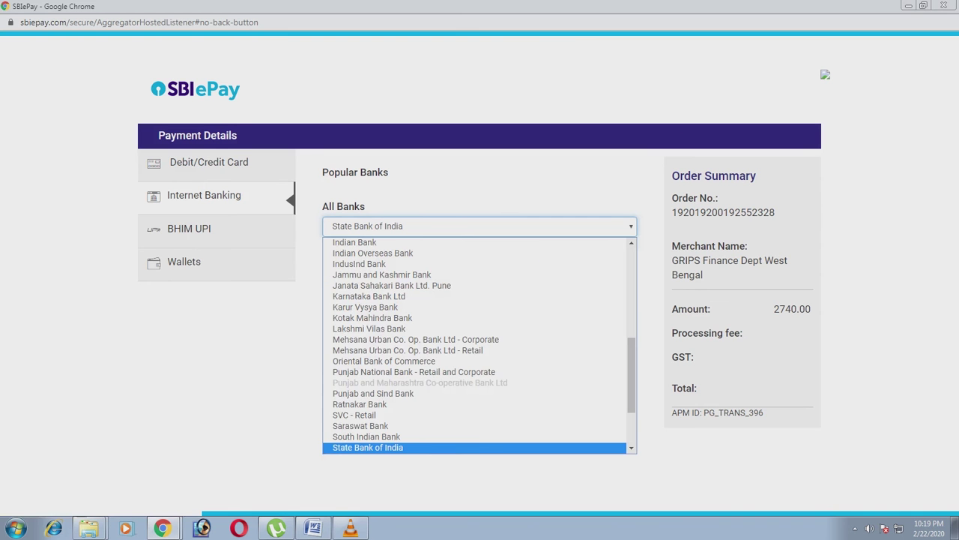
- Reselect State Bank of India under internet banking, then return to the debit/credit card form
{"action": "left_click", "coordinate": [208, 162]}
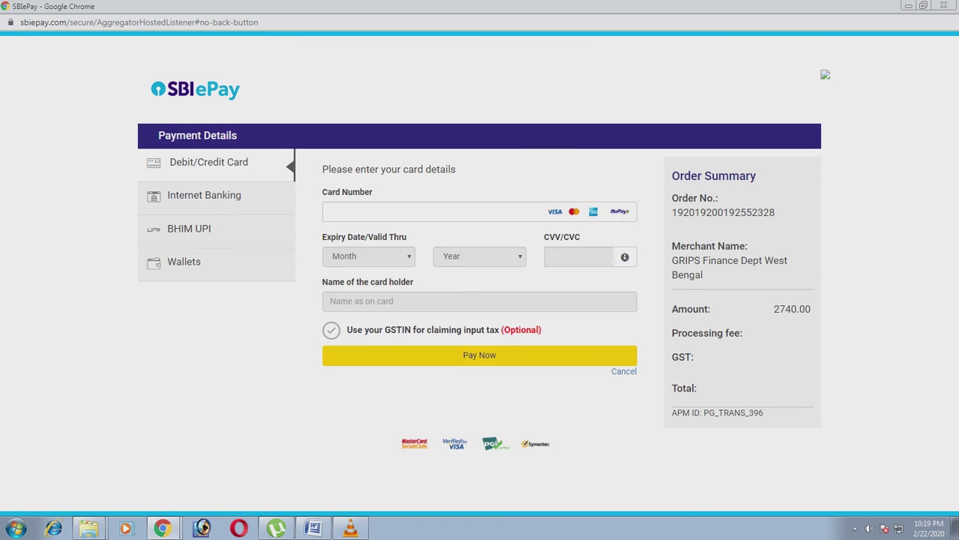
{"action": "left_click", "coordinate": [203, 195]}
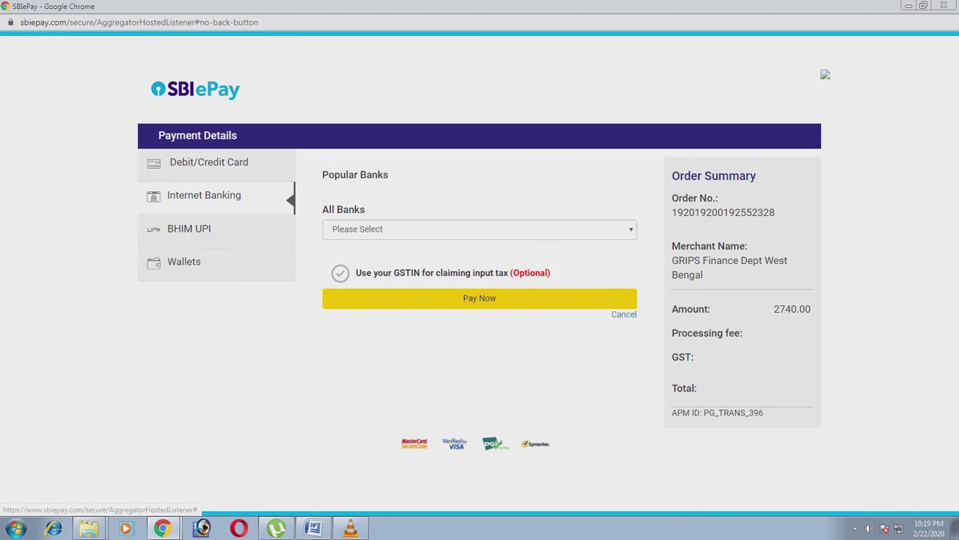
{"action": "left_click", "coordinate": [480, 226]}
{"action": "key", "text": "s"}
{"action": "key", "text": "s"}
{"action": "key", "text": "s"}
{"action": "key", "text": "s"}
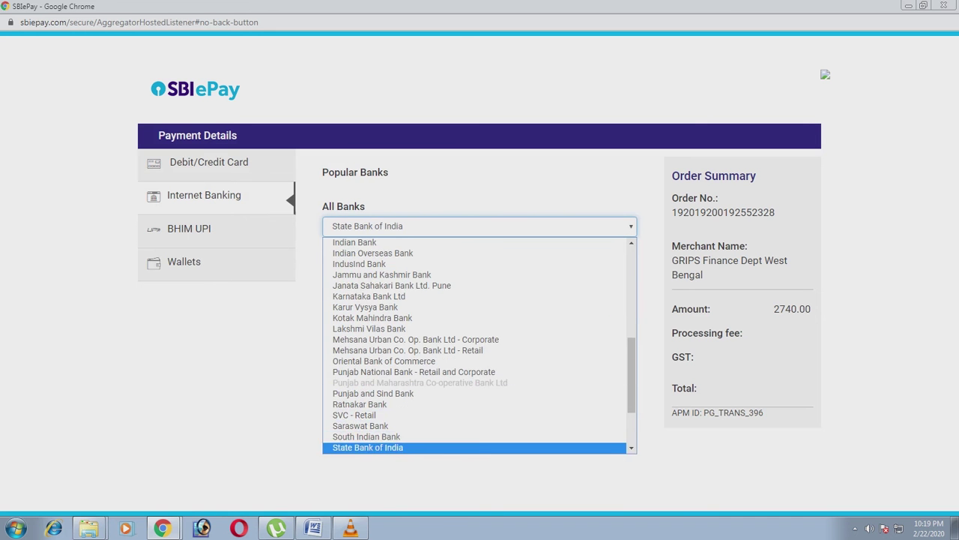
{"action": "key", "text": "Return"}
{"action": "left_click", "coordinate": [208, 162]}
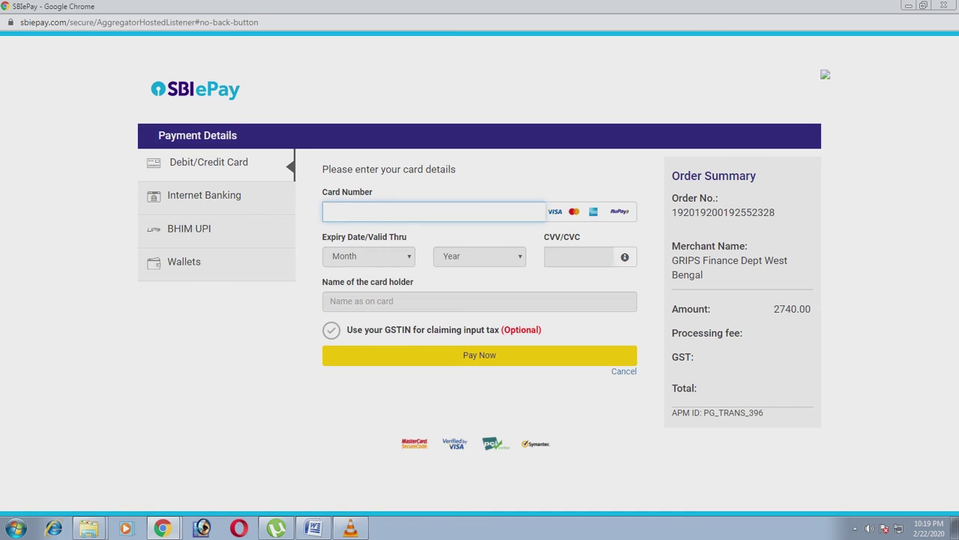
- Fill in the debit/credit card number
{"action": "key", "text": "Tab"}
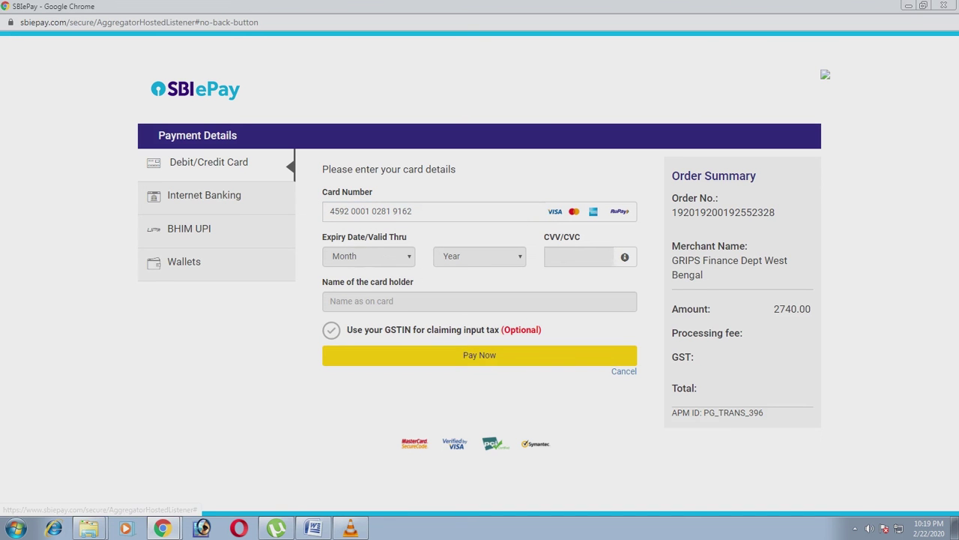
- Look through the available wallets, then select BHIM UPI and place the cursor in the UPI ID field
{"action": "left_click", "coordinate": [184, 261]}
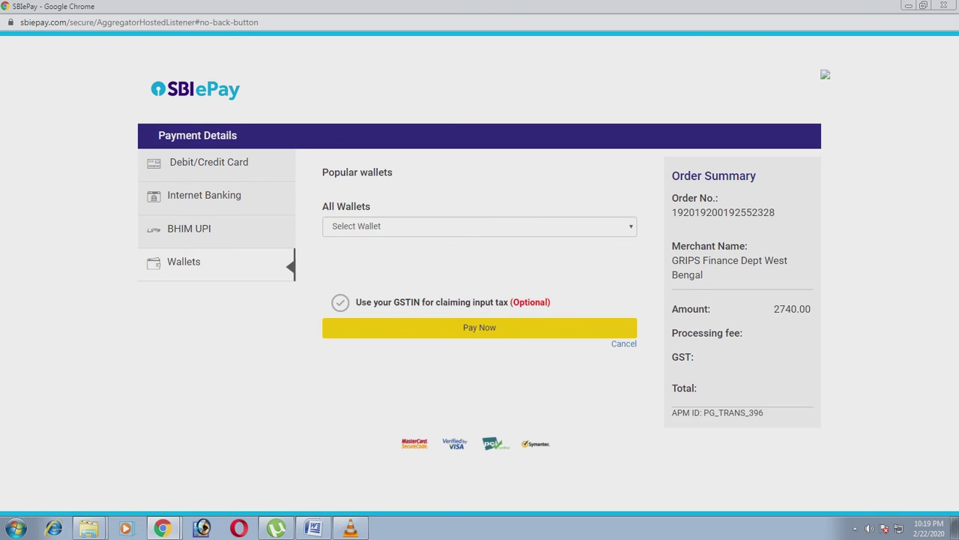
{"action": "left_click", "coordinate": [479, 225]}
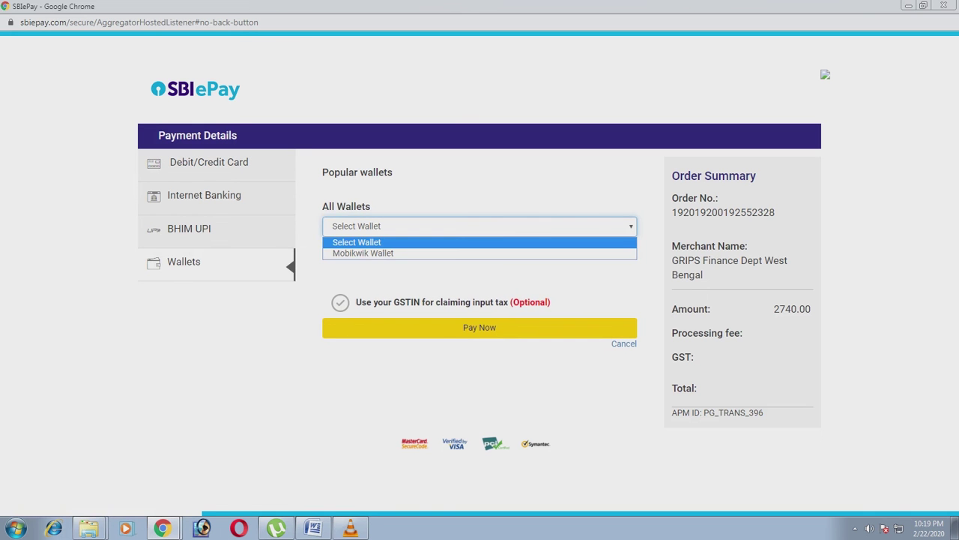
{"action": "left_click", "coordinate": [189, 228]}
{"action": "left_click", "coordinate": [480, 192]}
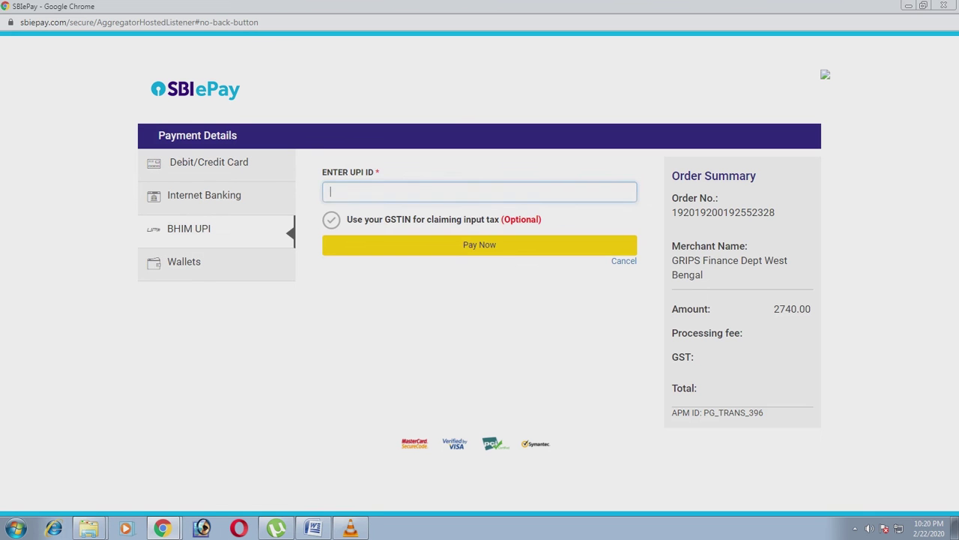
- Enter the UPI ID with a lowercase 'ybl' suffix and submit it for payment
{"action": "type", "text": "ybl"}
{"action": "key", "text": "Return"}
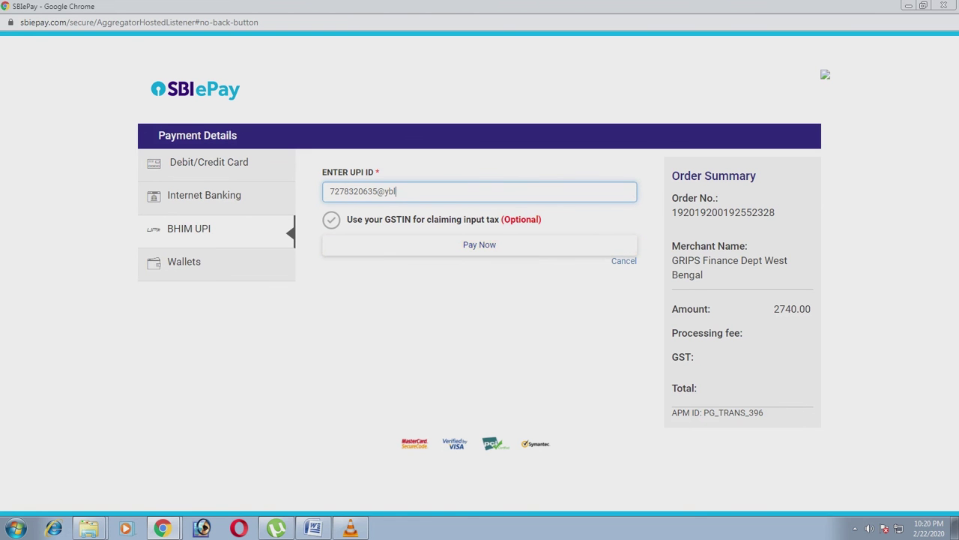
{"action": "key", "text": "Return"}
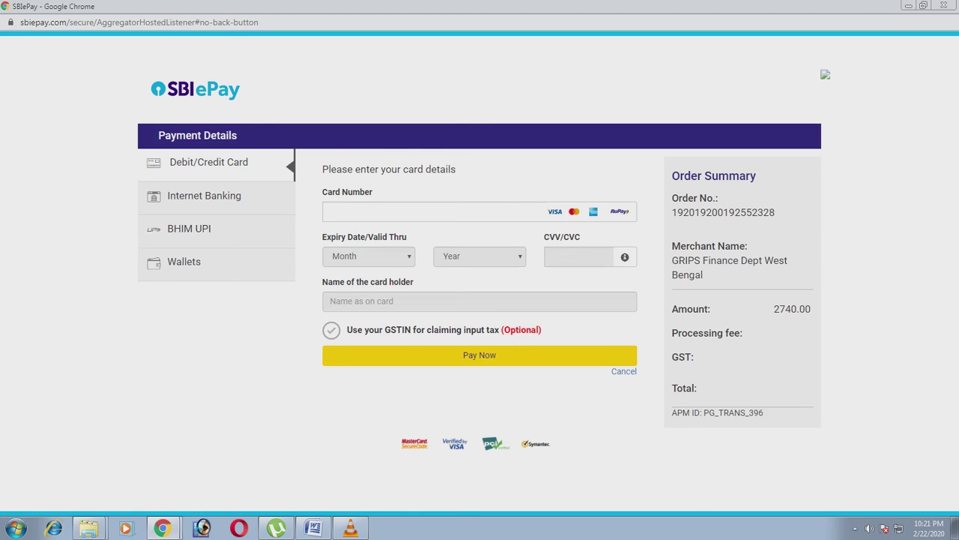
- Enter the card number and try paying; after the 'Please Enter Card Number' error, switch to BHIM UPI
{"action": "left_click", "coordinate": [433, 211]}
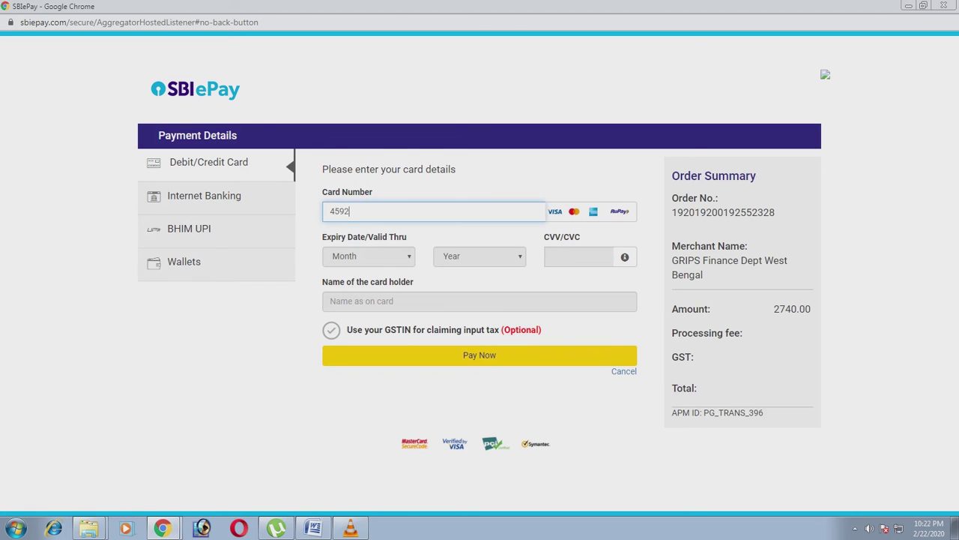
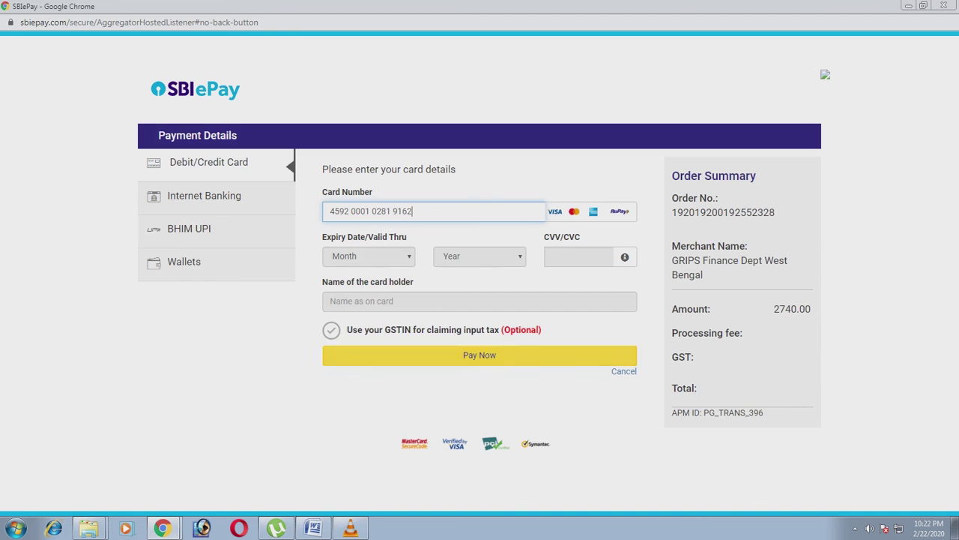
{"action": "left_click", "coordinate": [479, 355]}
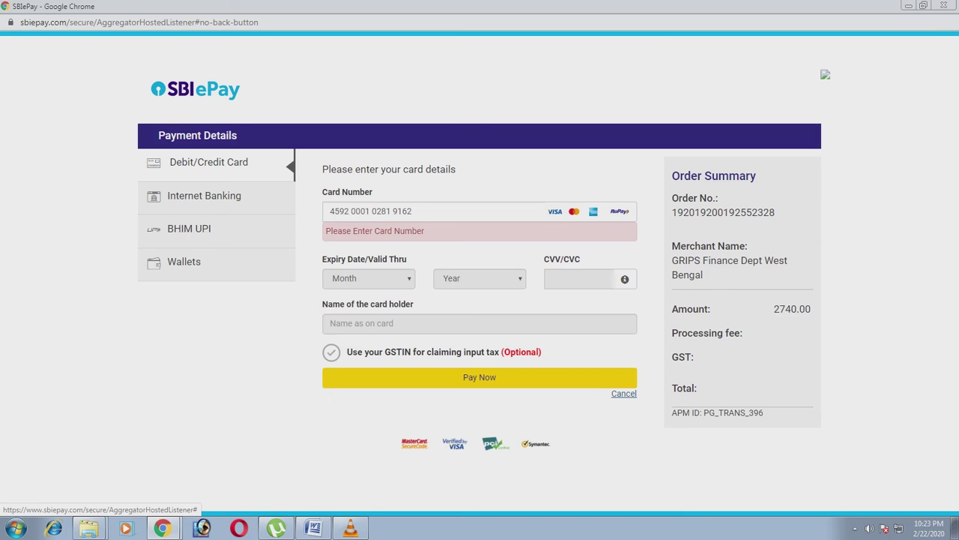
{"action": "left_click", "coordinate": [189, 229]}
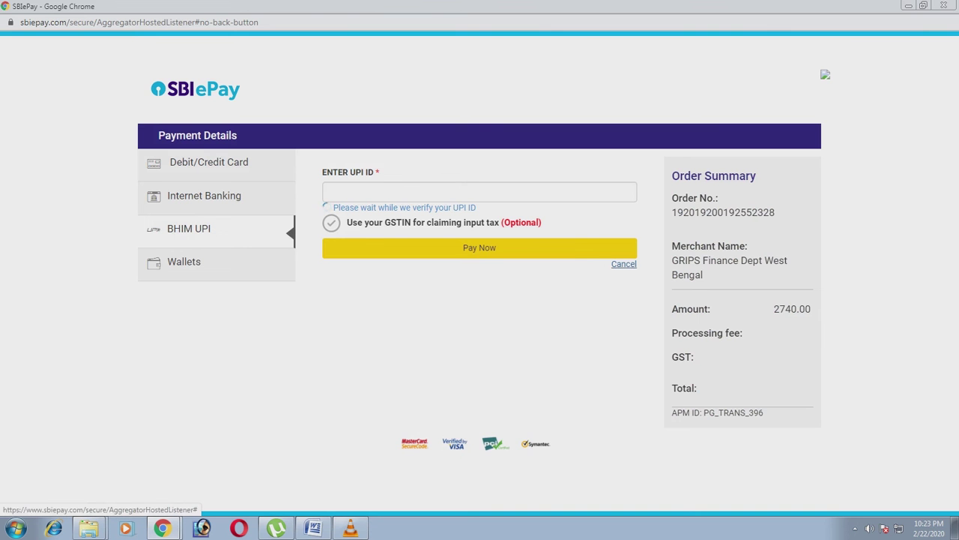
- Close the SBI ePay window and retry confirming the 2740 GRIPS payment three times, dismissing each Error 500
{"action": "left_click", "coordinate": [944, 6]}
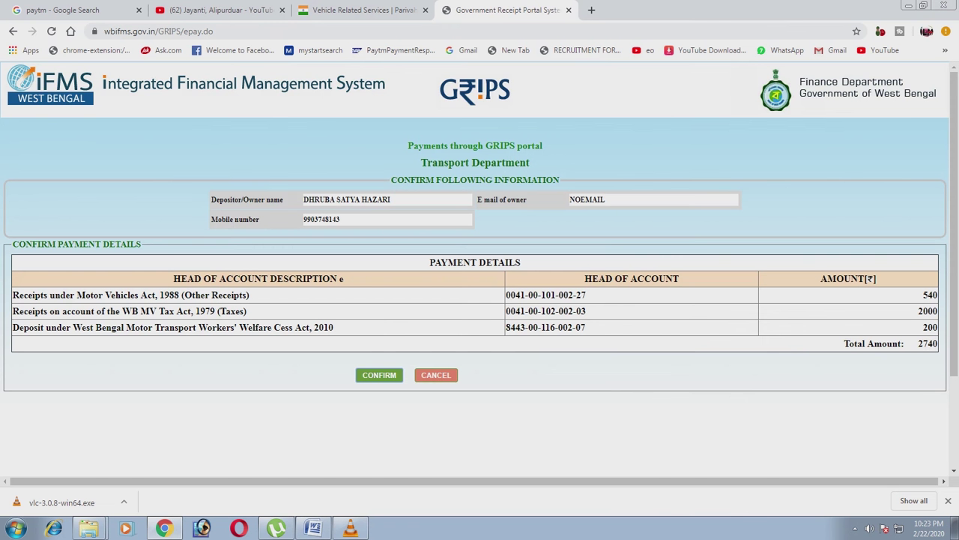
{"action": "left_click", "coordinate": [380, 374]}
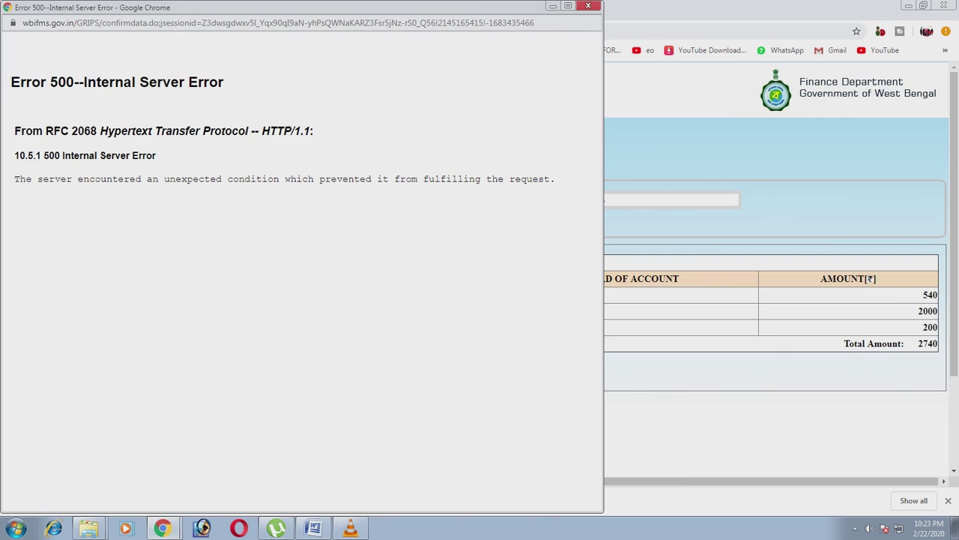
{"action": "left_click", "coordinate": [588, 6]}
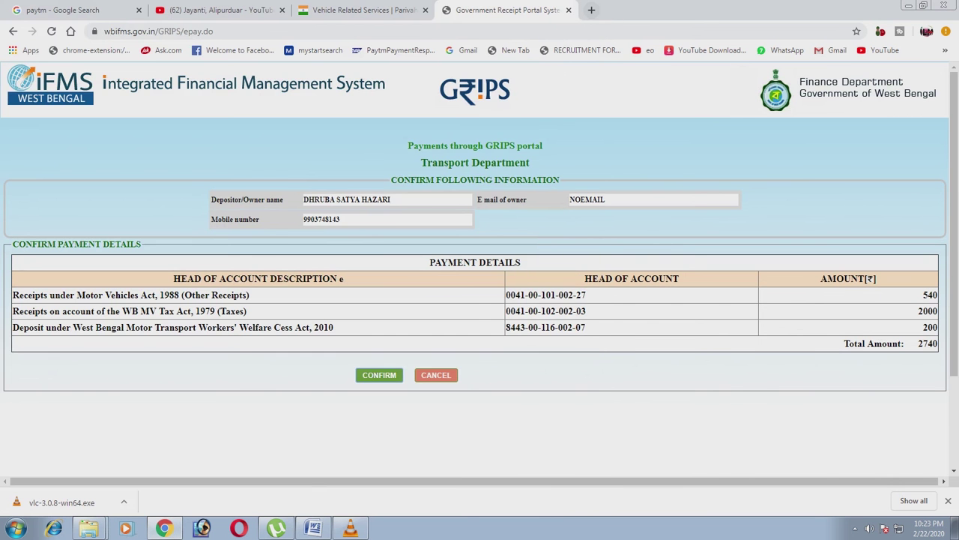
{"action": "left_click", "coordinate": [379, 374]}
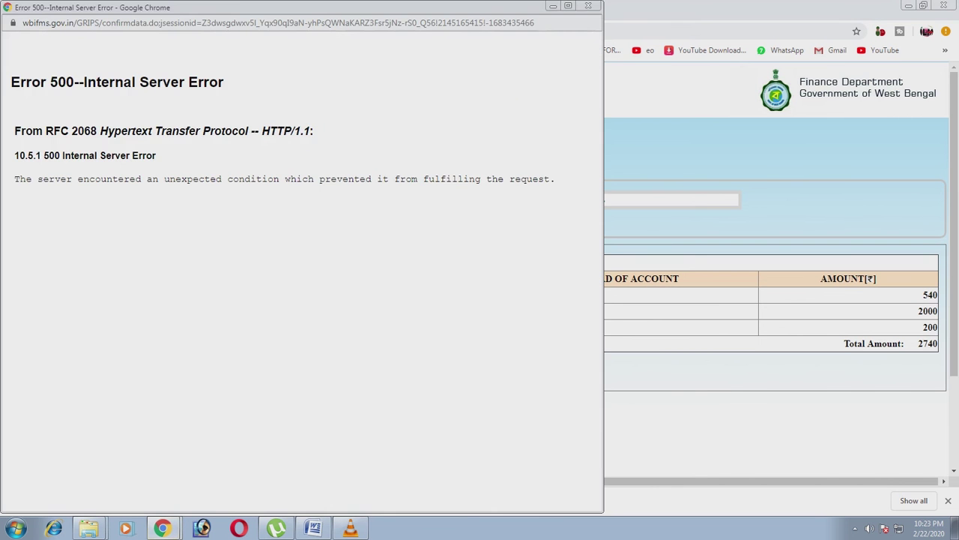
{"action": "left_click", "coordinate": [588, 6]}
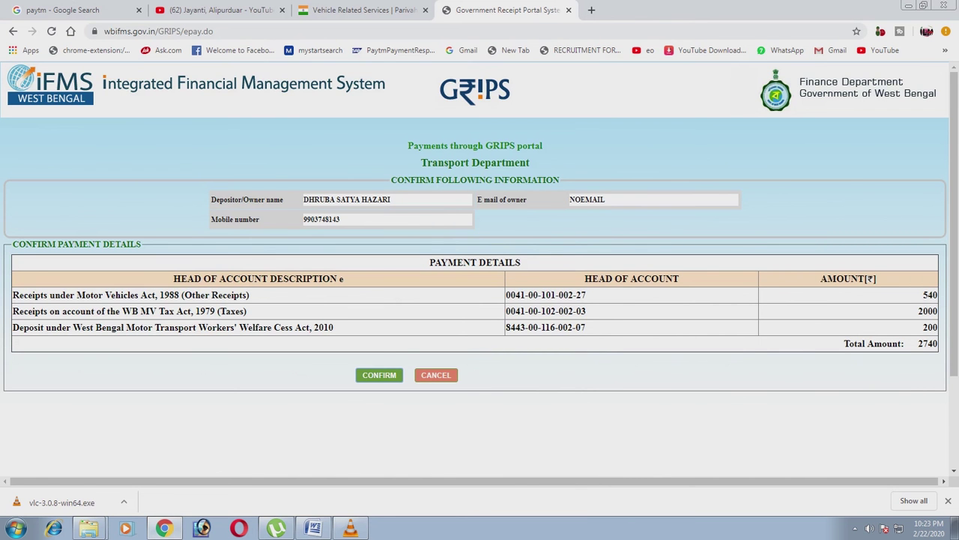
{"action": "left_click", "coordinate": [379, 375]}
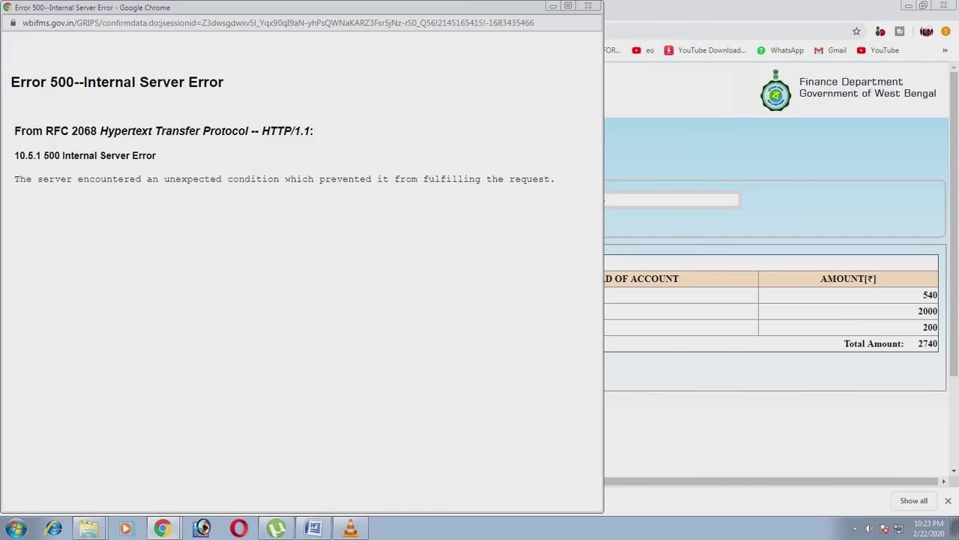
{"action": "left_click", "coordinate": [588, 6]}
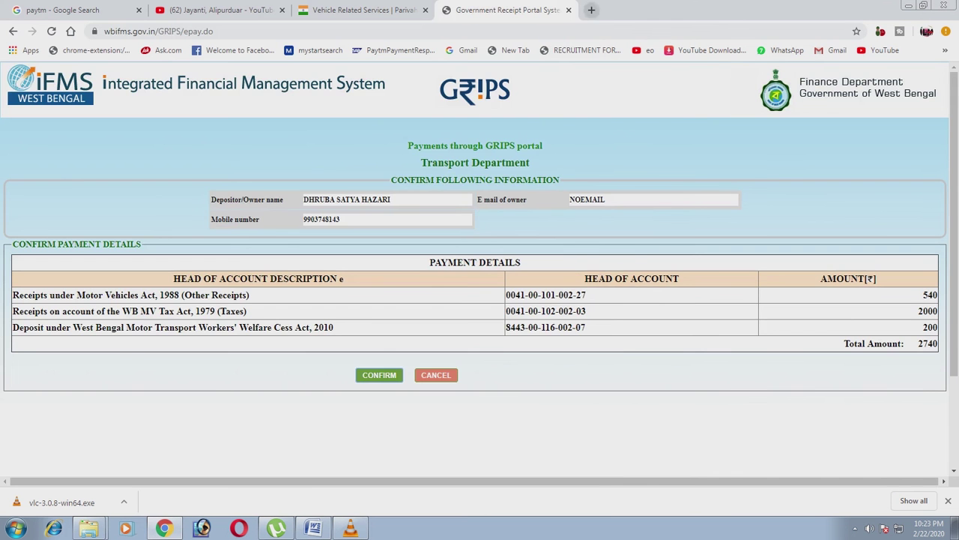
- Load Google in a new tab, then return to the GRIPS payment confirmation page
{"action": "left_click", "coordinate": [592, 10]}
{"action": "type", "text": "www.google.co.in"}
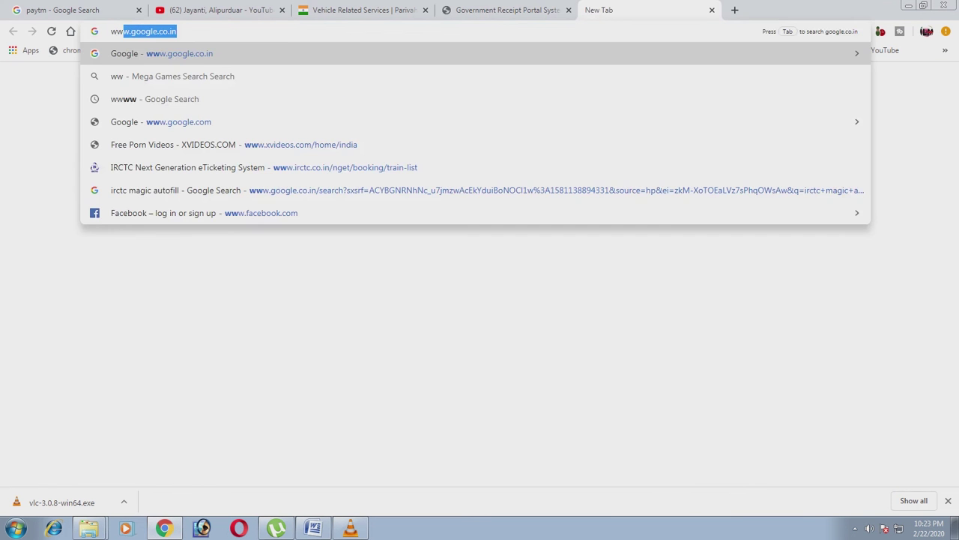
{"action": "key", "text": "Return"}
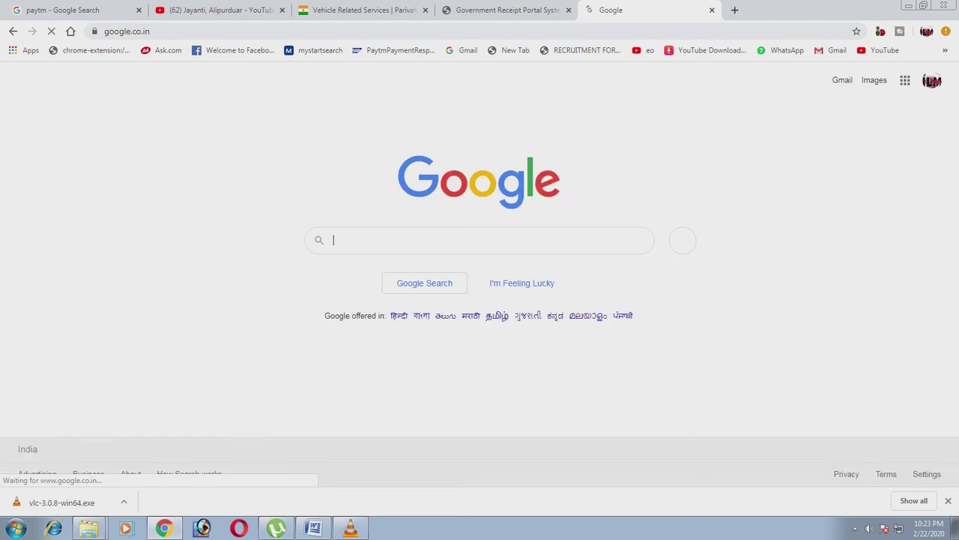
{"action": "left_click", "coordinate": [508, 10]}
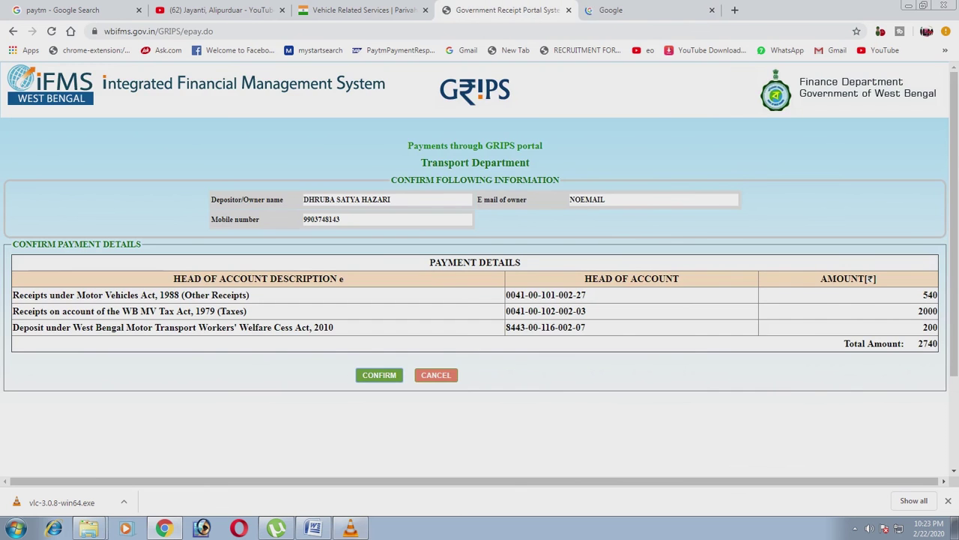